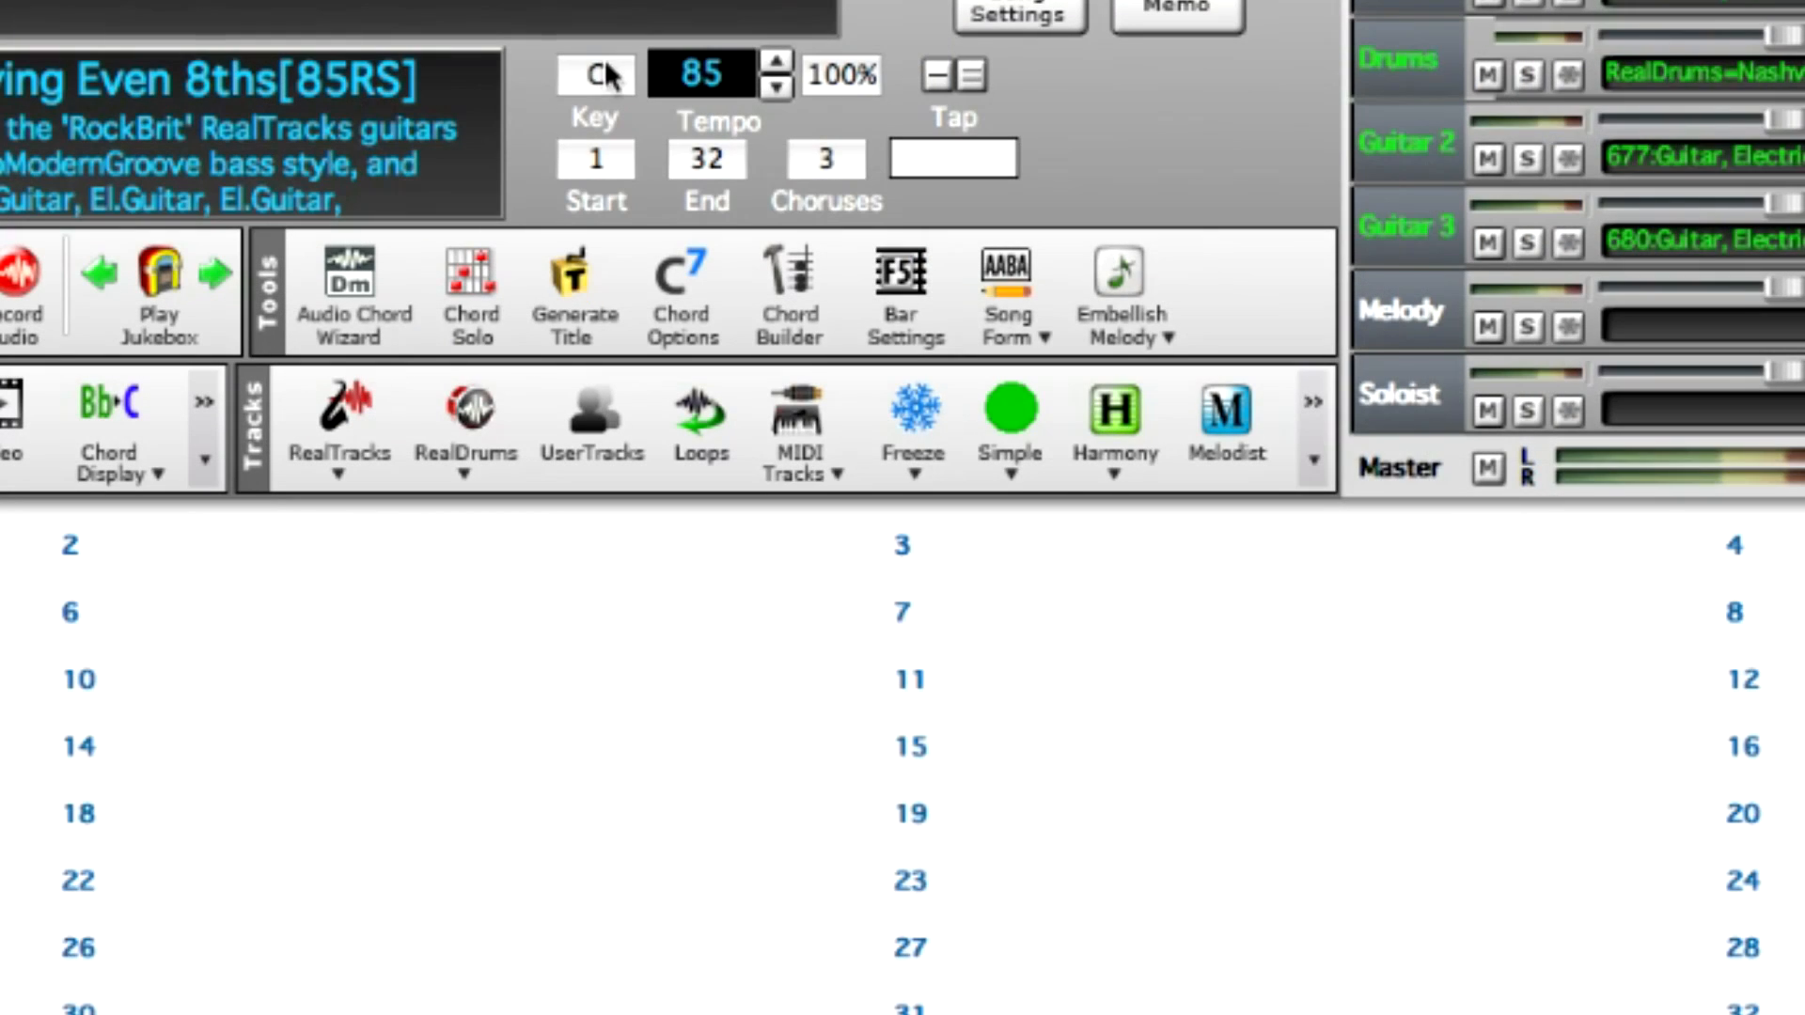
Set the song key to F and enter the chords F7 at bar 1, Eb7 at bar 3 and Ab7 at bar 4
click(628, 66)
click(692, 329)
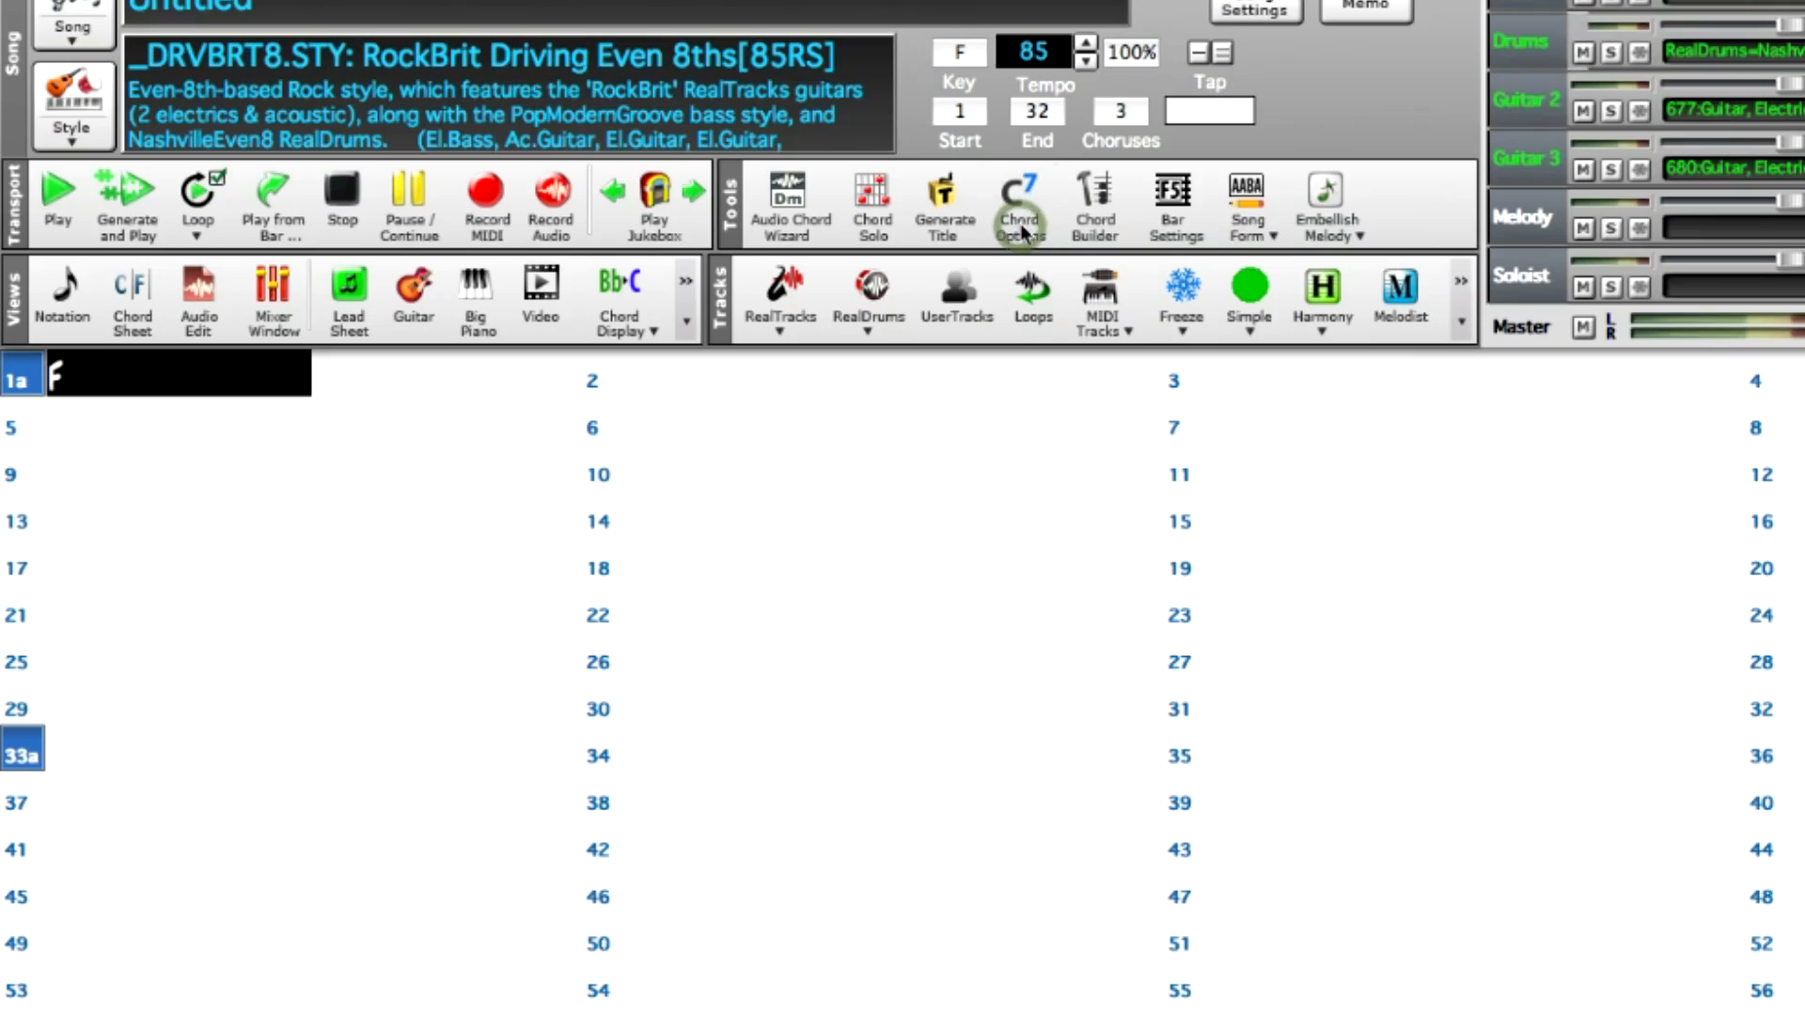
text(F7)
key(Return)
key(Return)
key(Return)
key(Return)
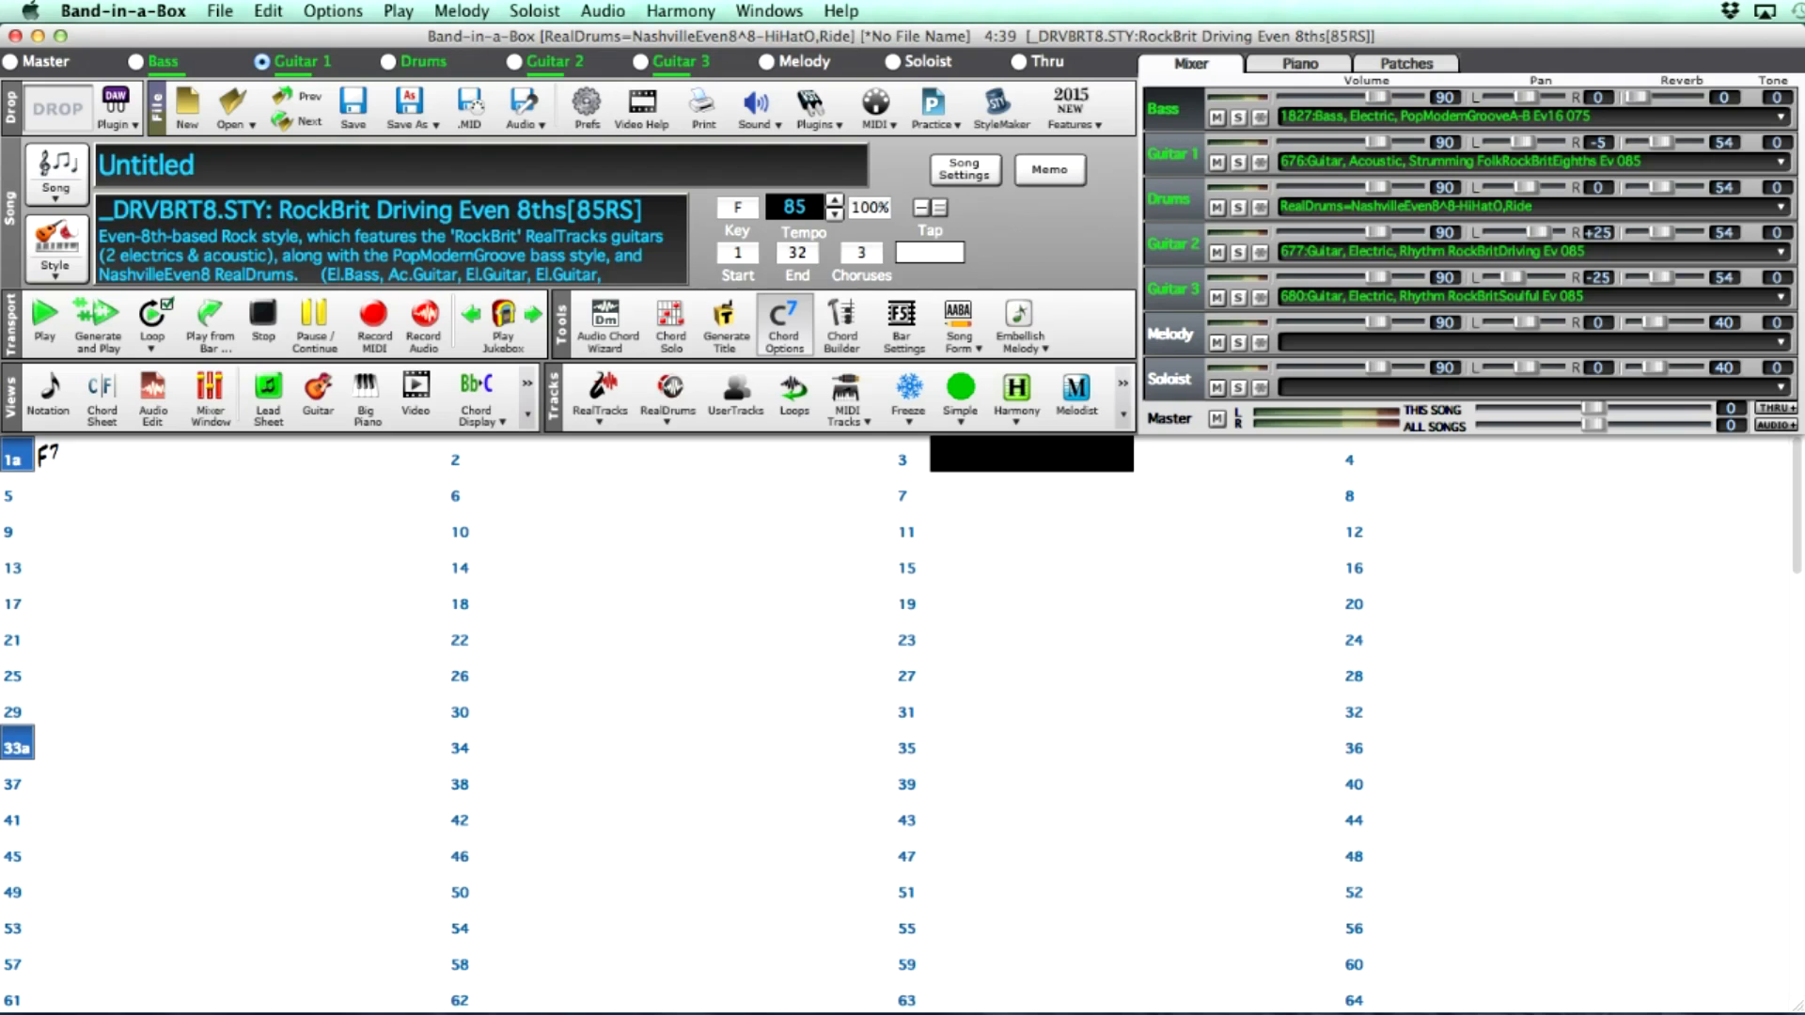
text(eb7)
key(Return)
text(ab)
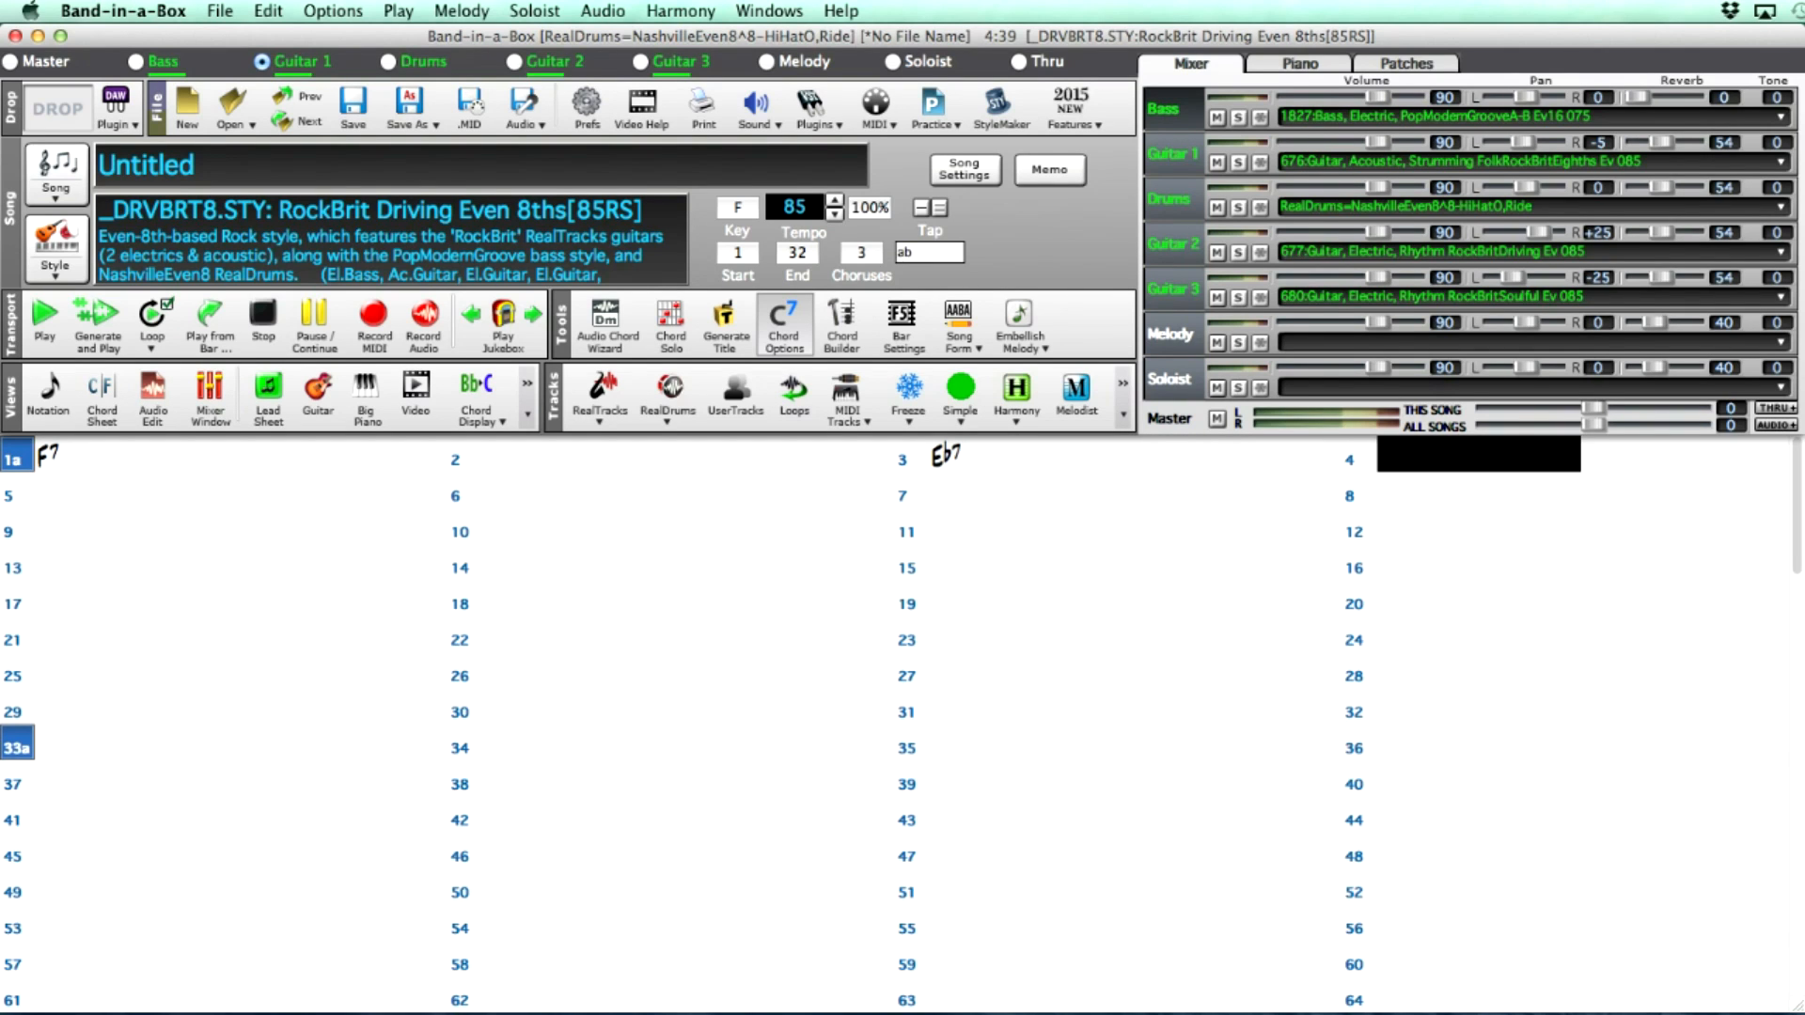
text(7)
key(Return)
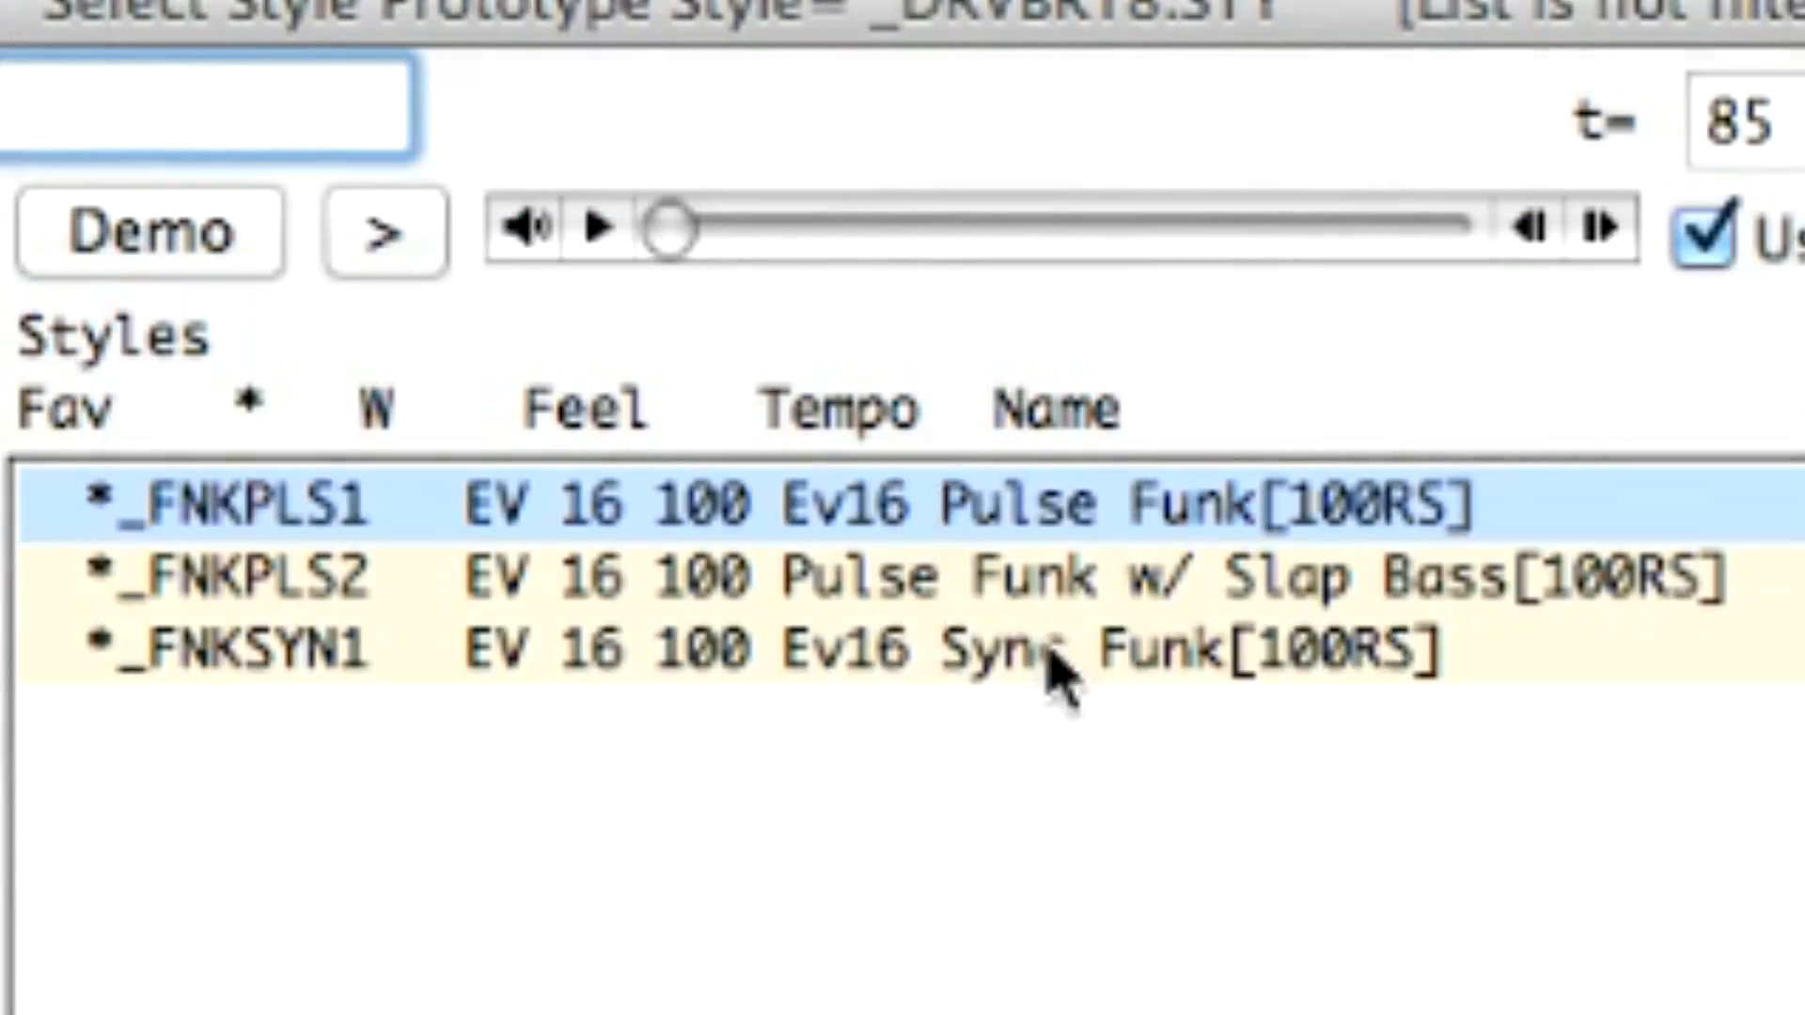
Choose the _FNKSYN1 Ev16 Sync Funk style and set the song tempo to 105
click(1055, 677)
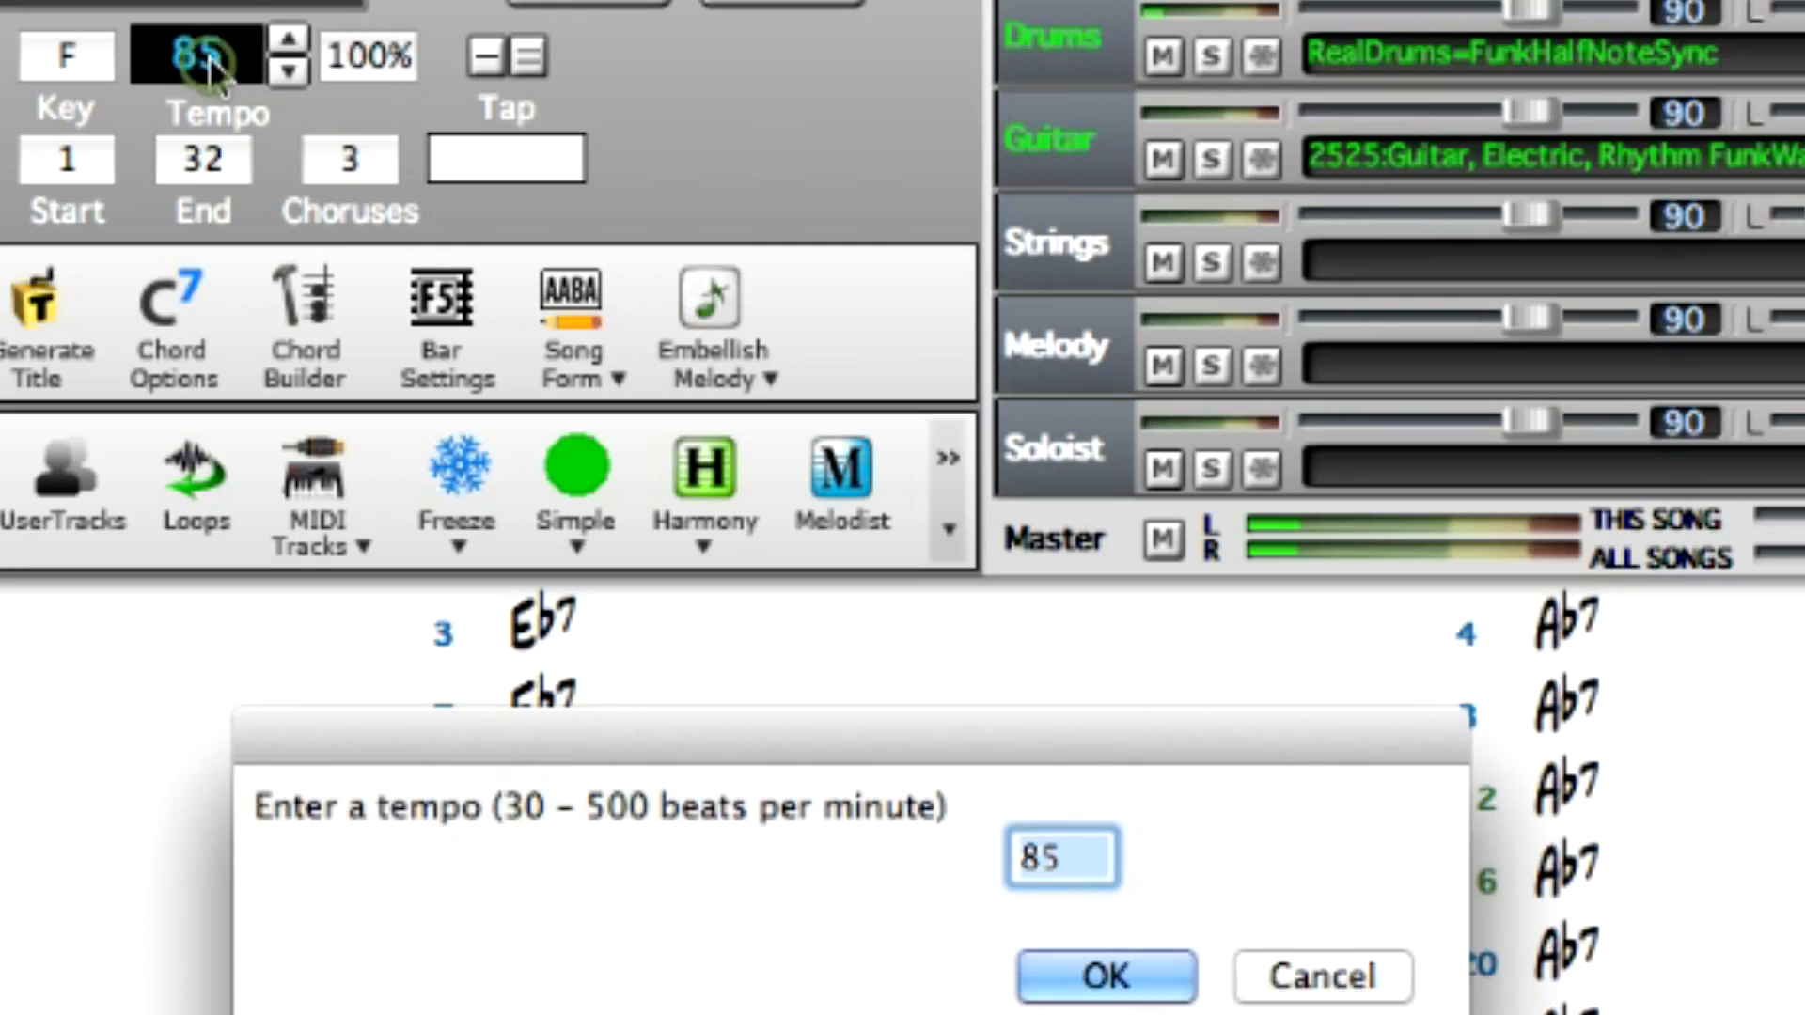
text(105)
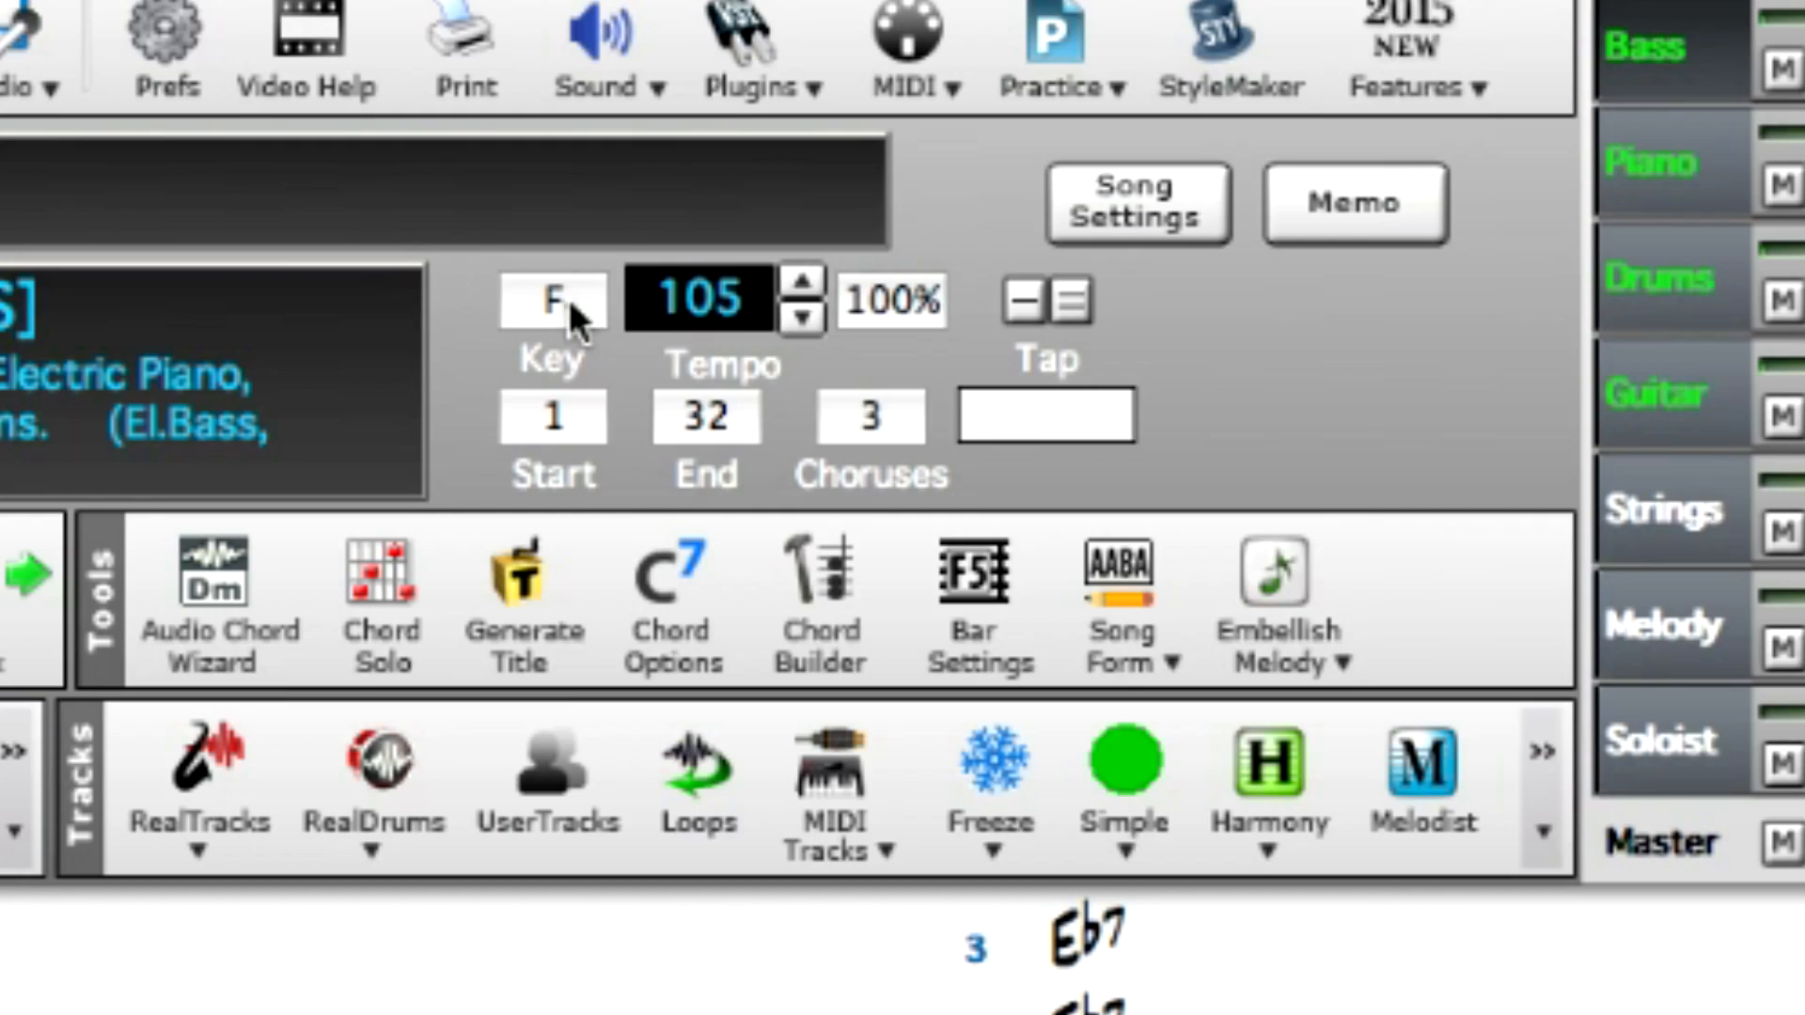
Transpose the song to C, replace the chords at bars 9 and 13 with Abm7, and stop playback
click(564, 301)
click(673, 395)
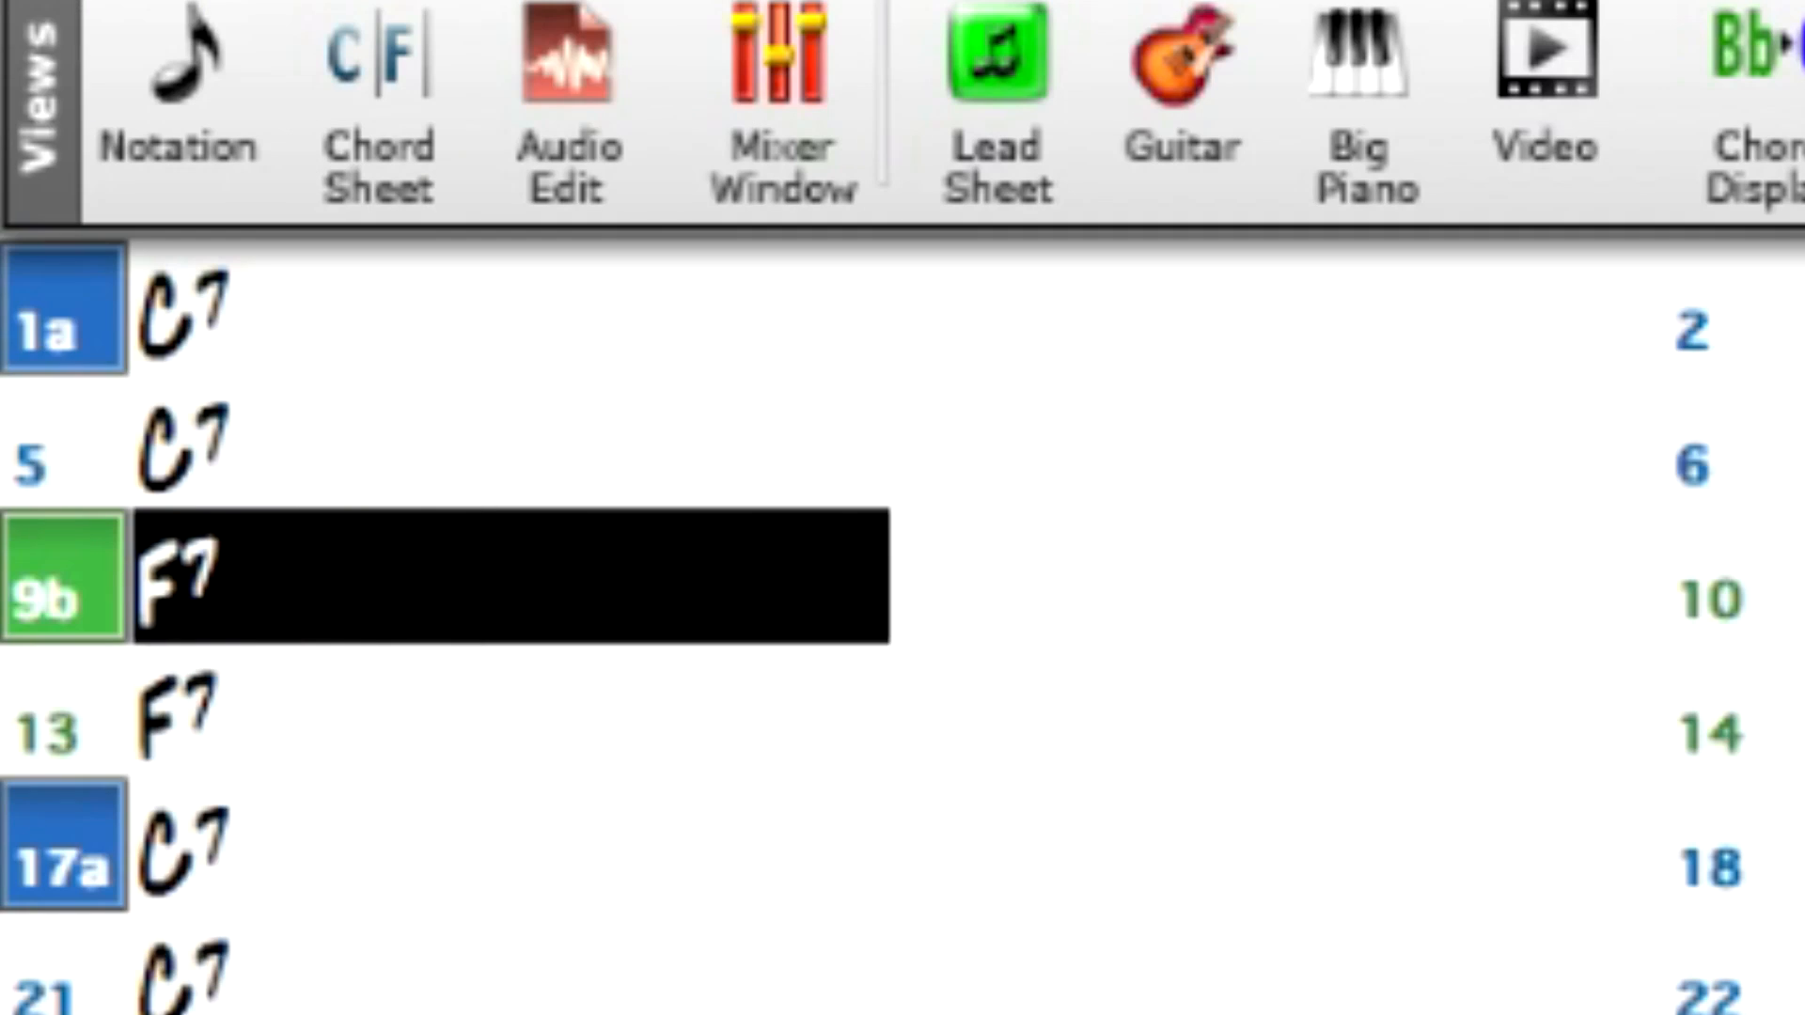
text(Abm7)
key(Return)
click(511, 711)
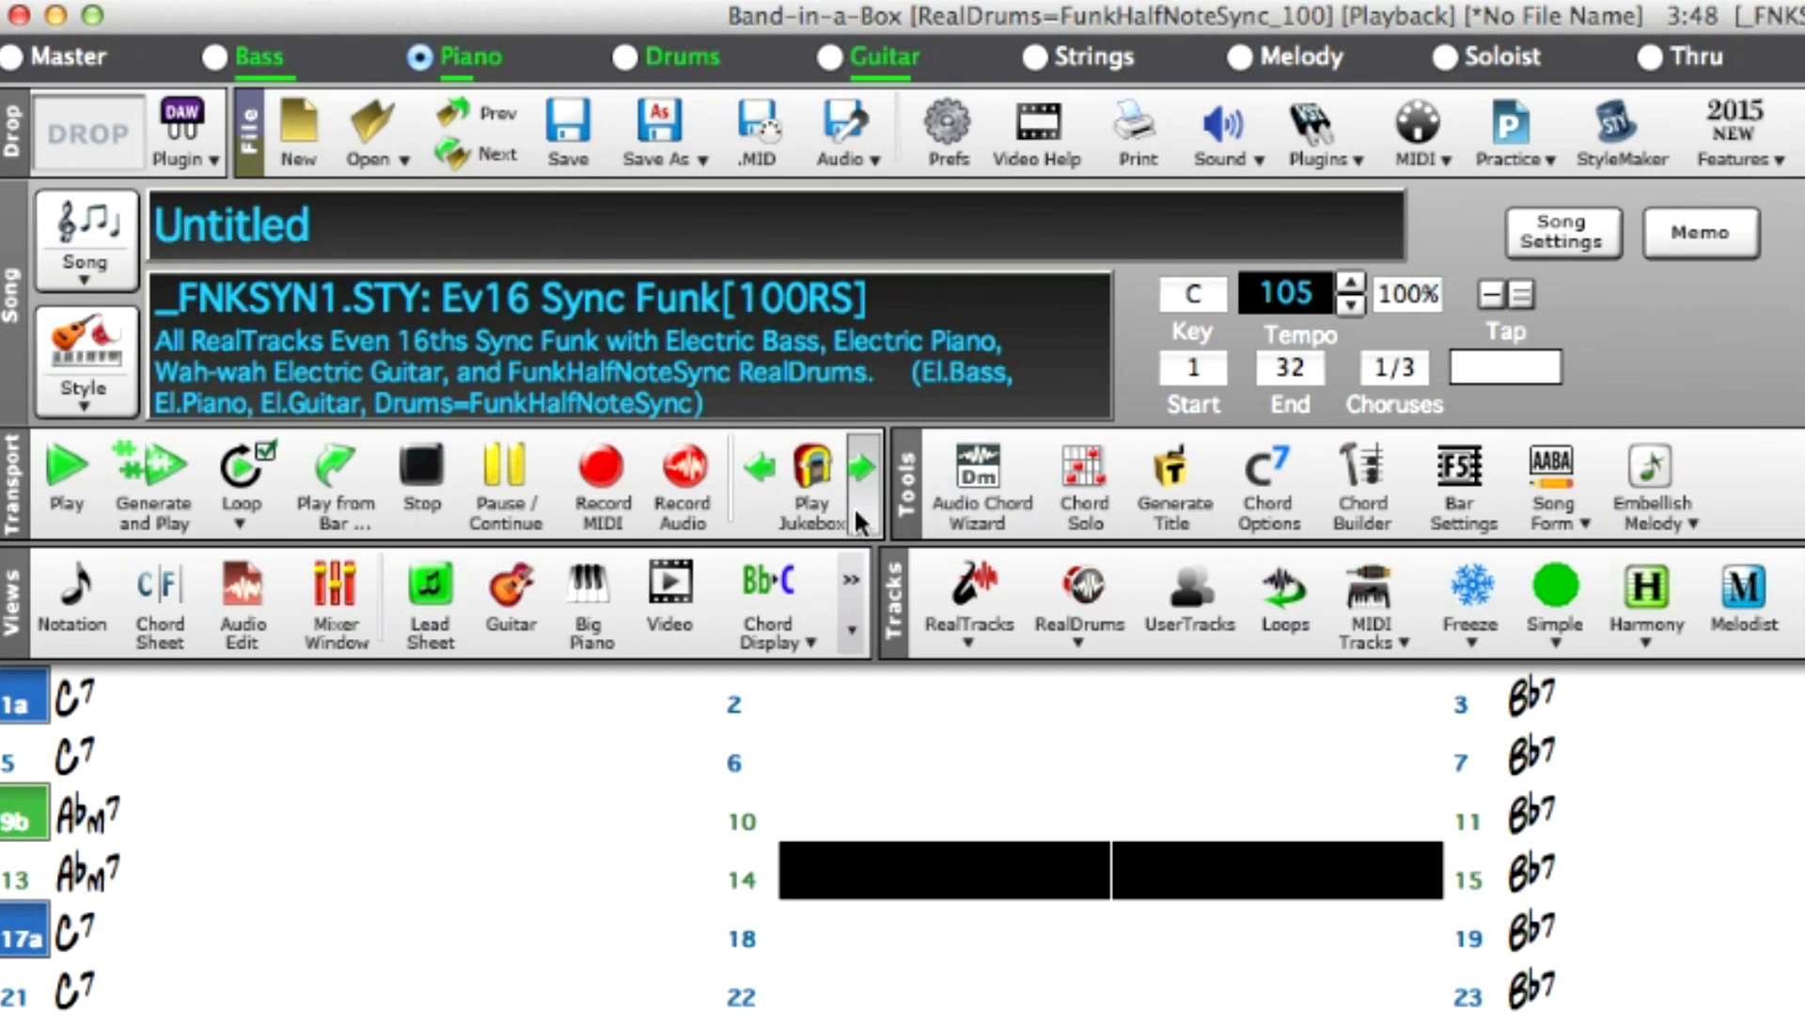
click(427, 472)
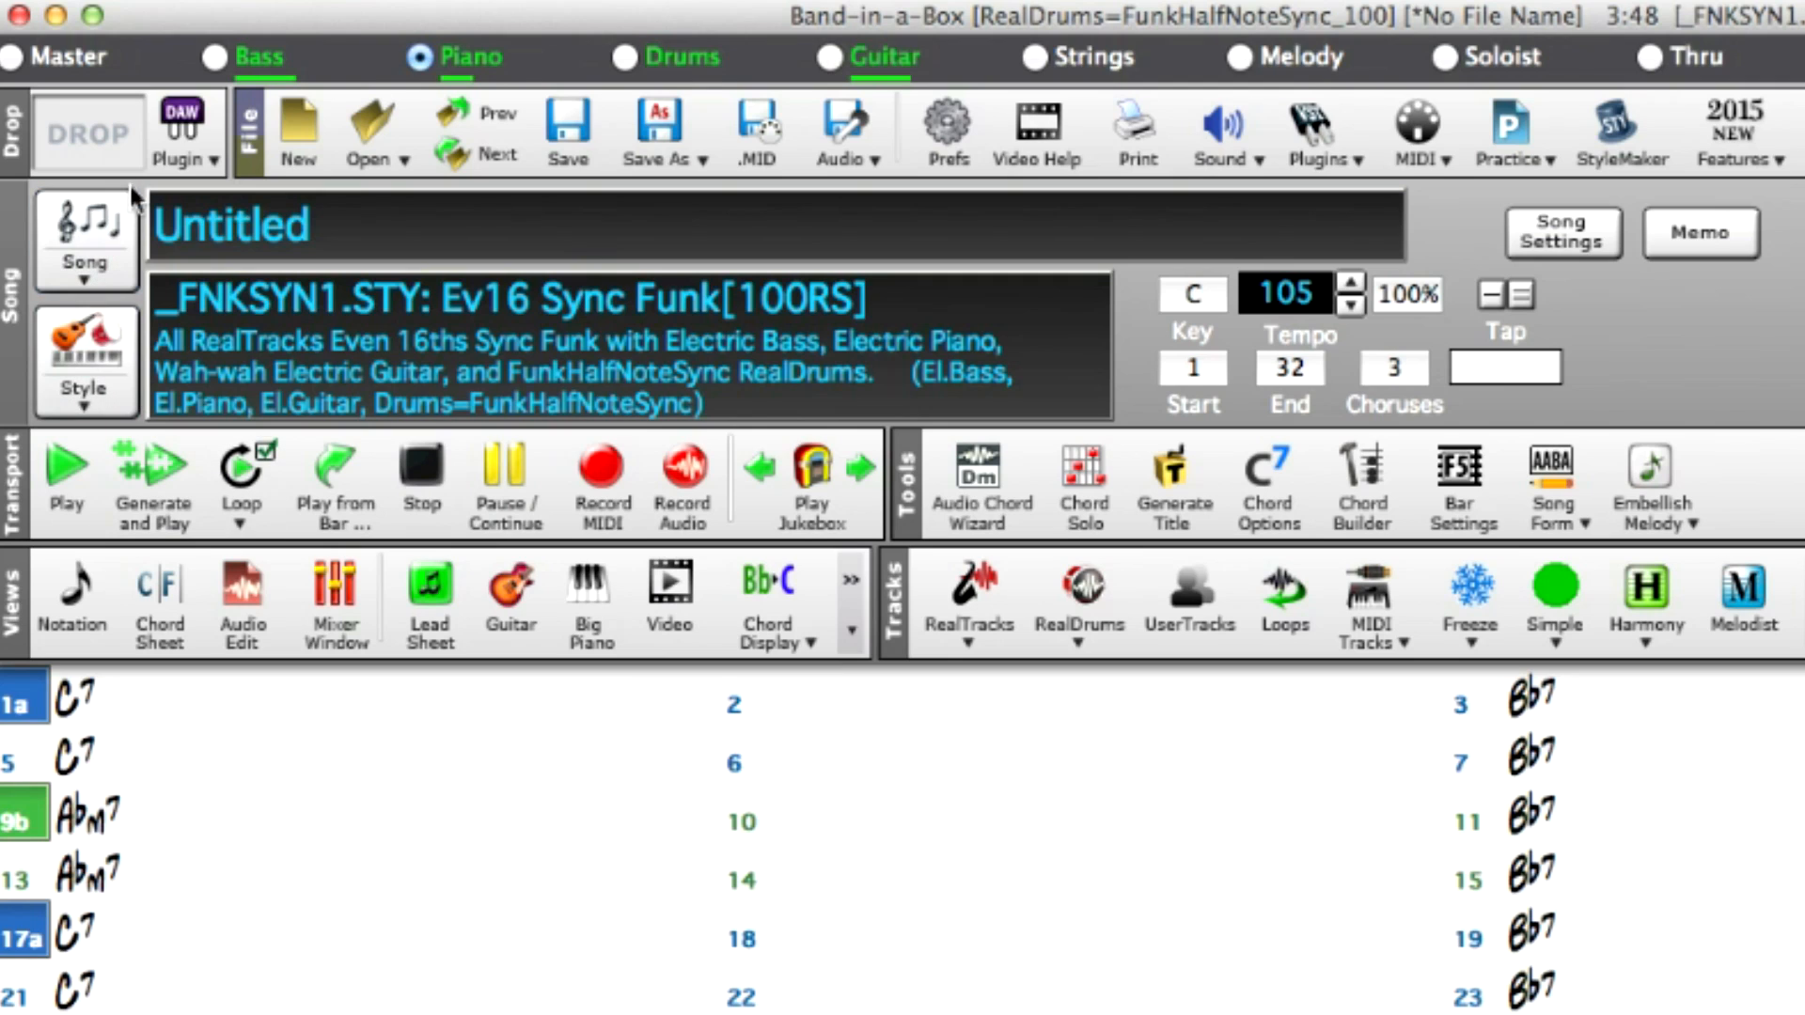
Start DAW Plug-in mode and transfer all rendered band tracks to the start of the PTBB Funk session in Pro Tools
click(200, 162)
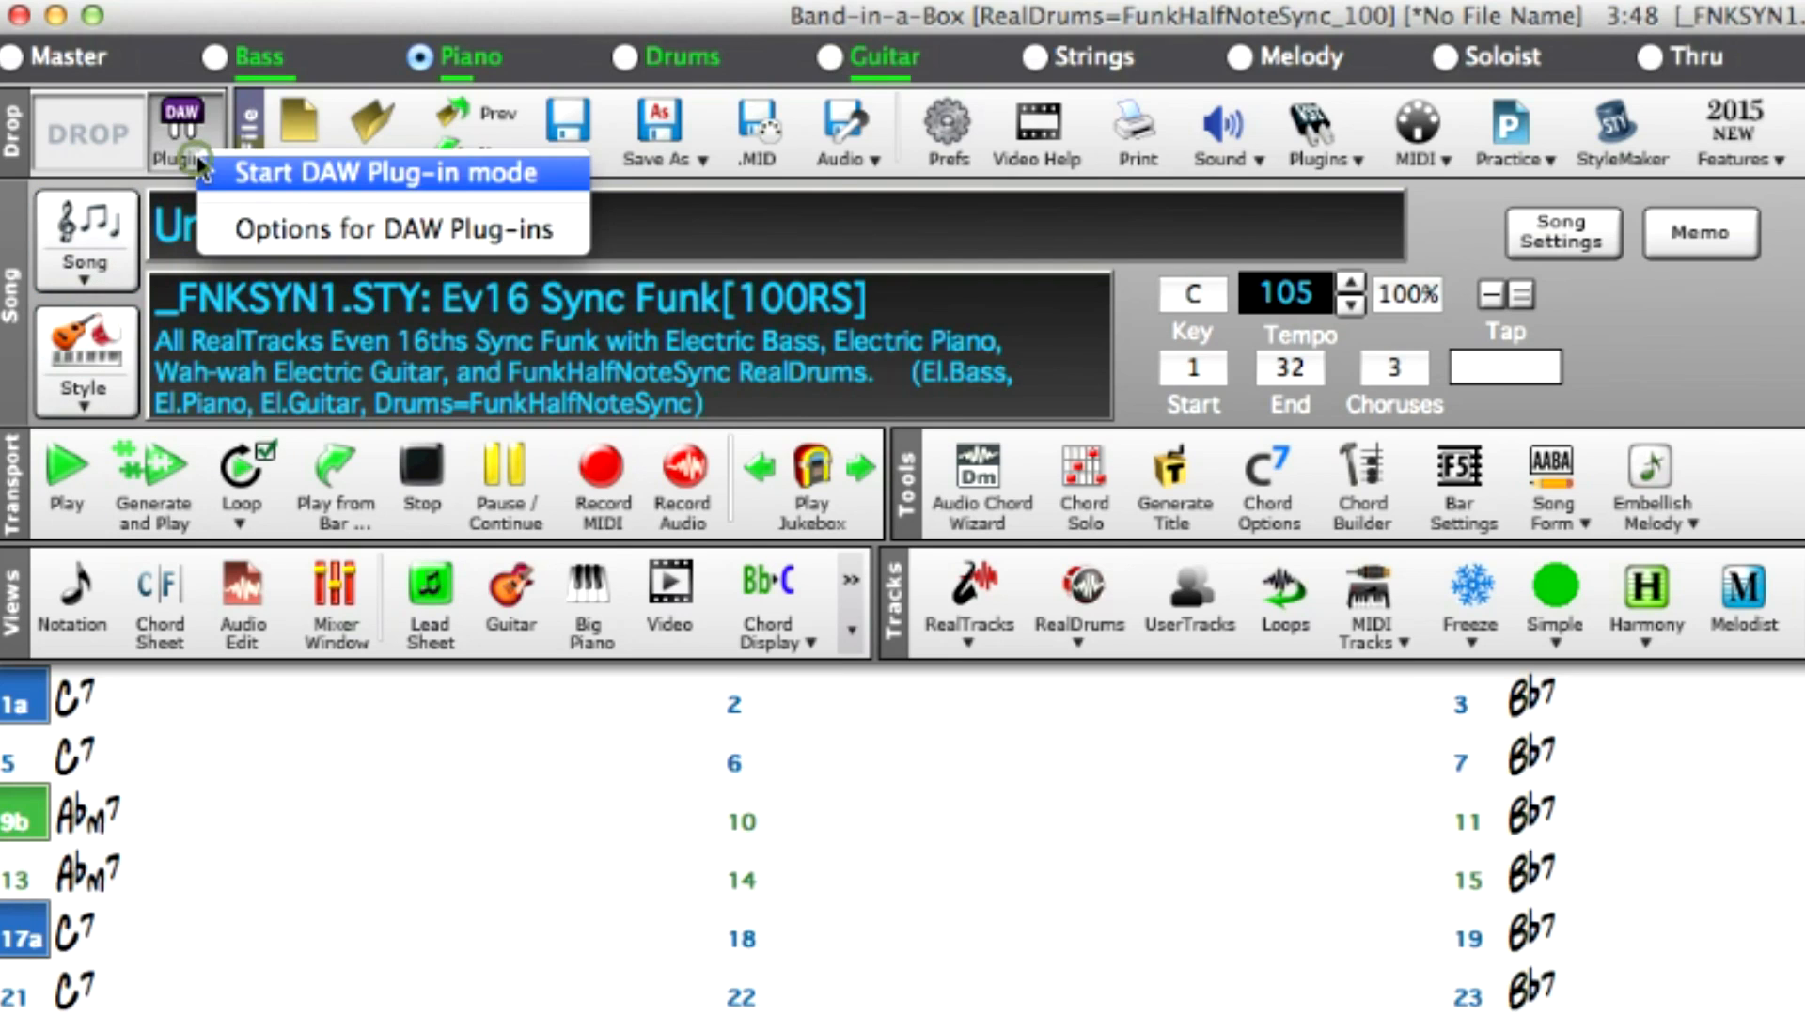
click(247, 172)
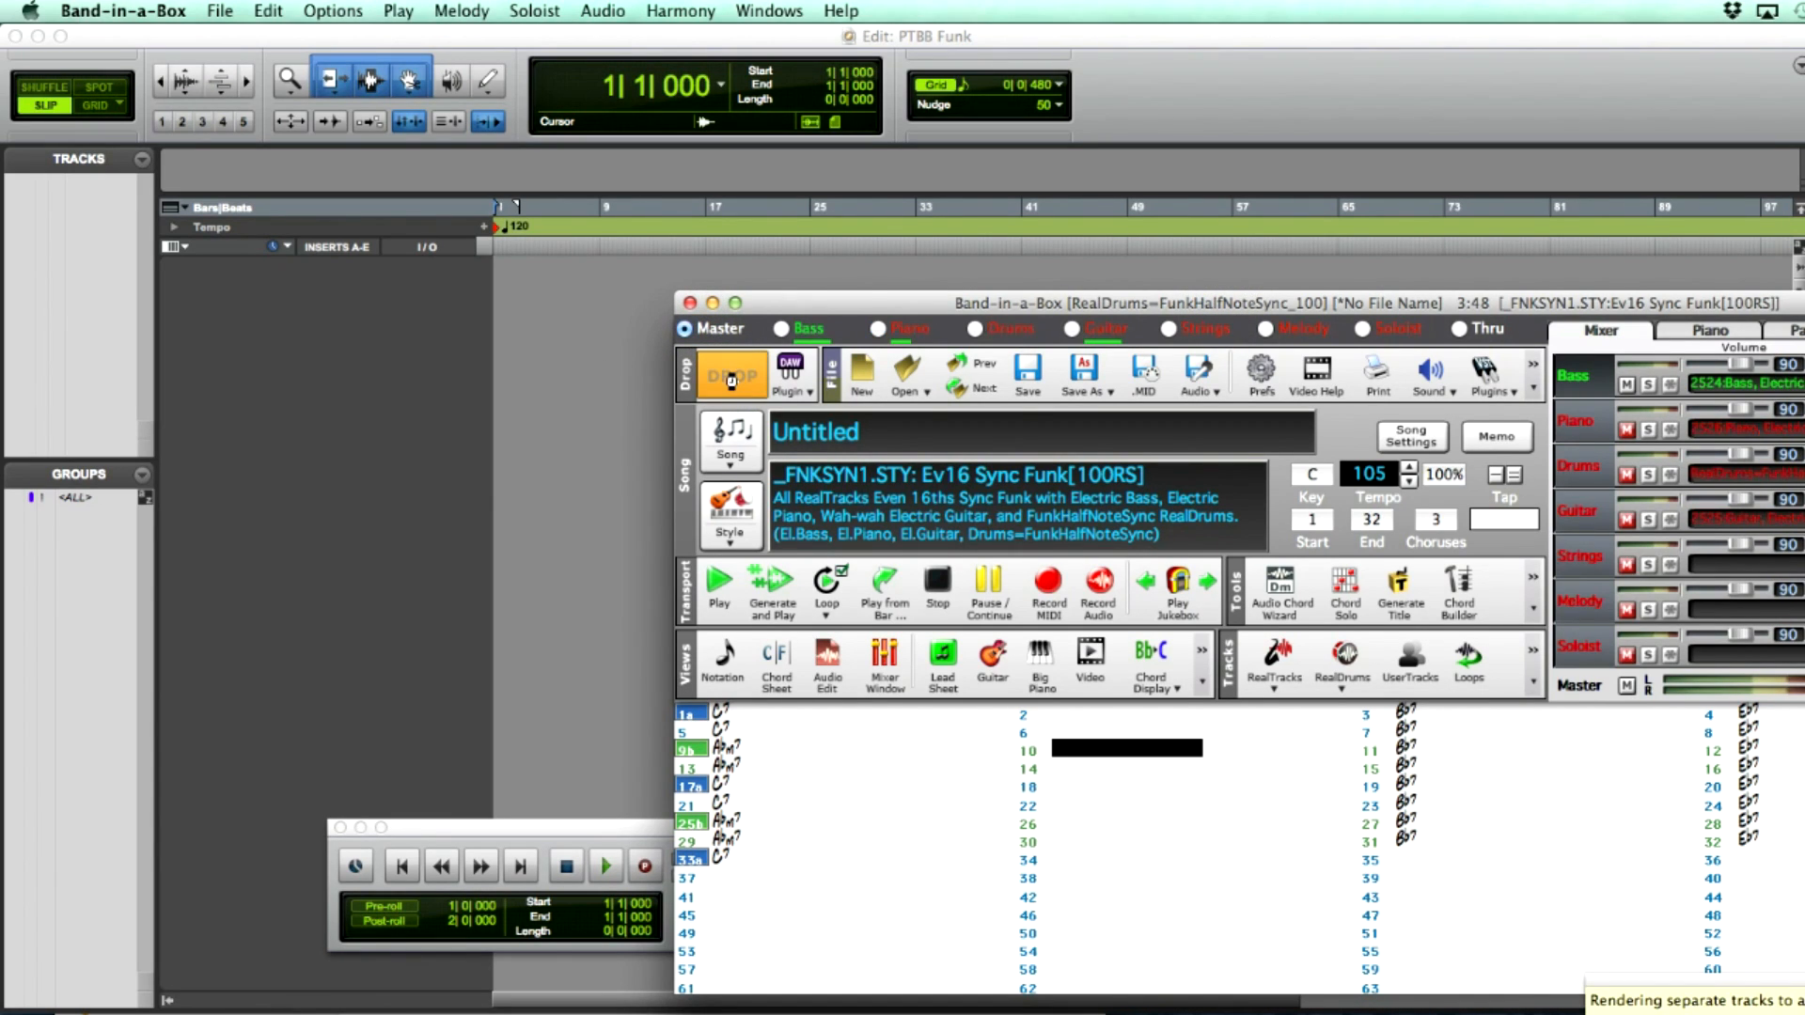
drag(742, 385, 745, 390)
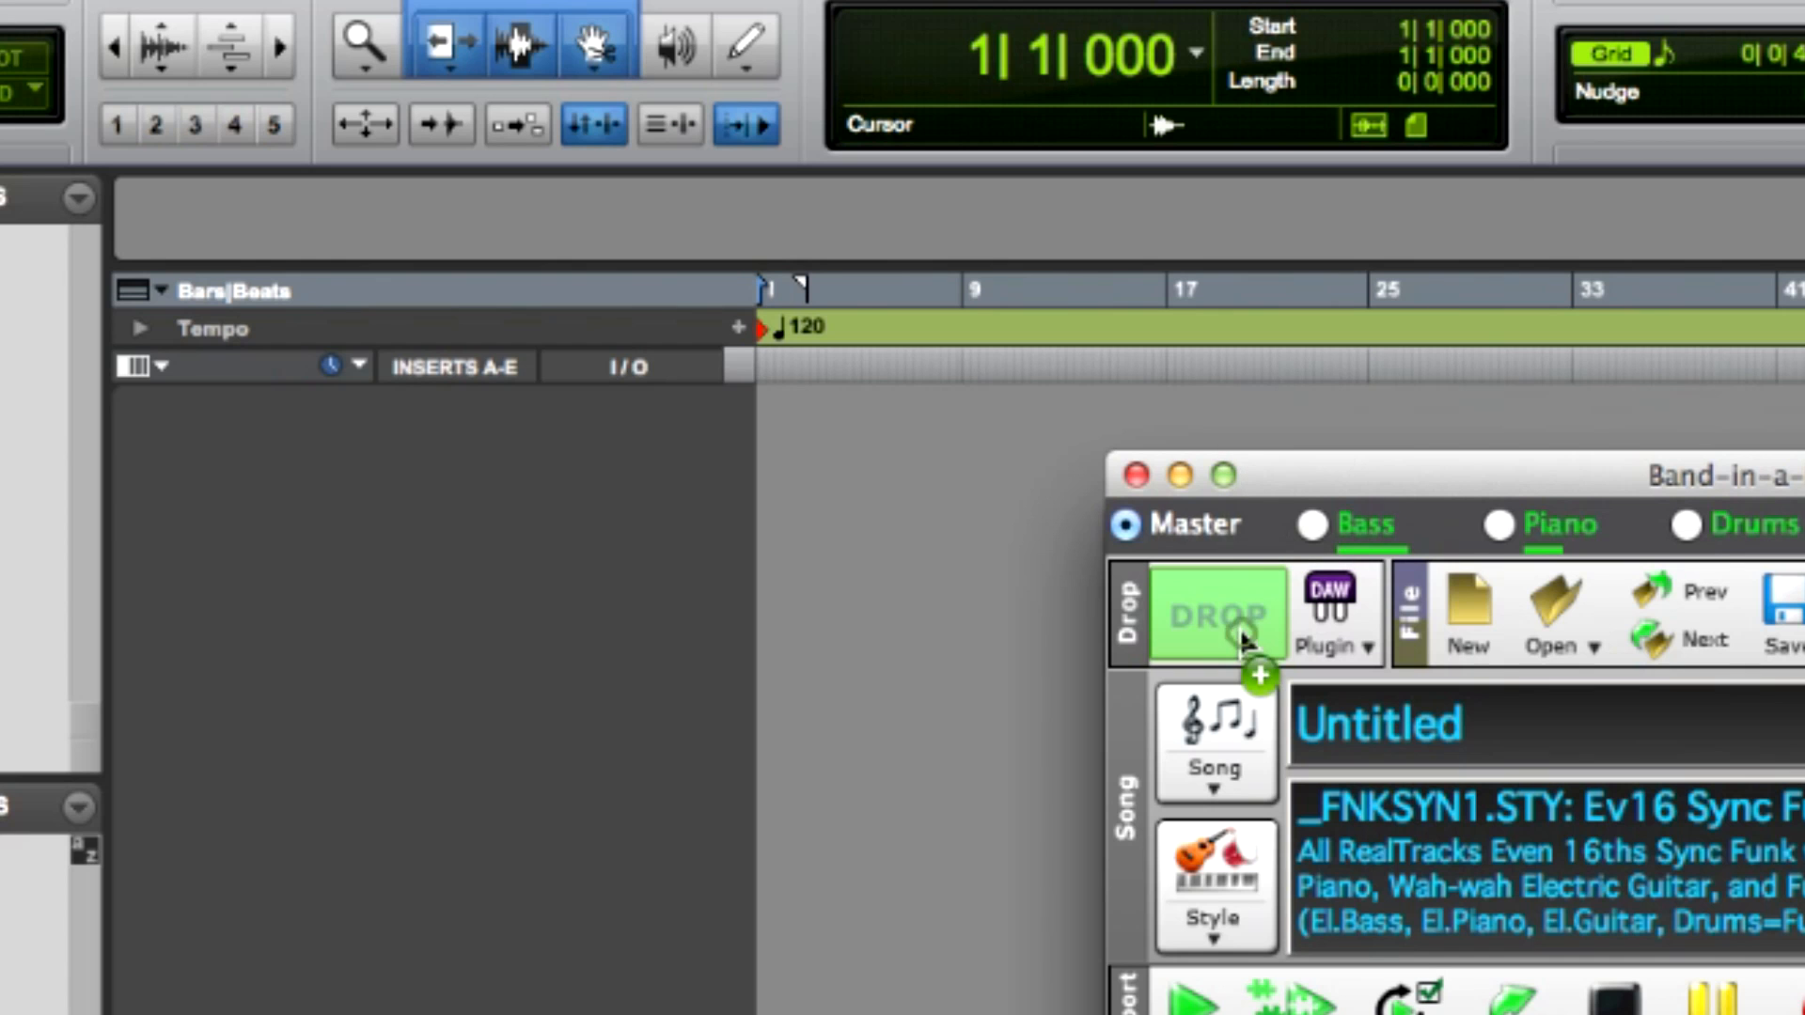
drag(1140, 556, 759, 451)
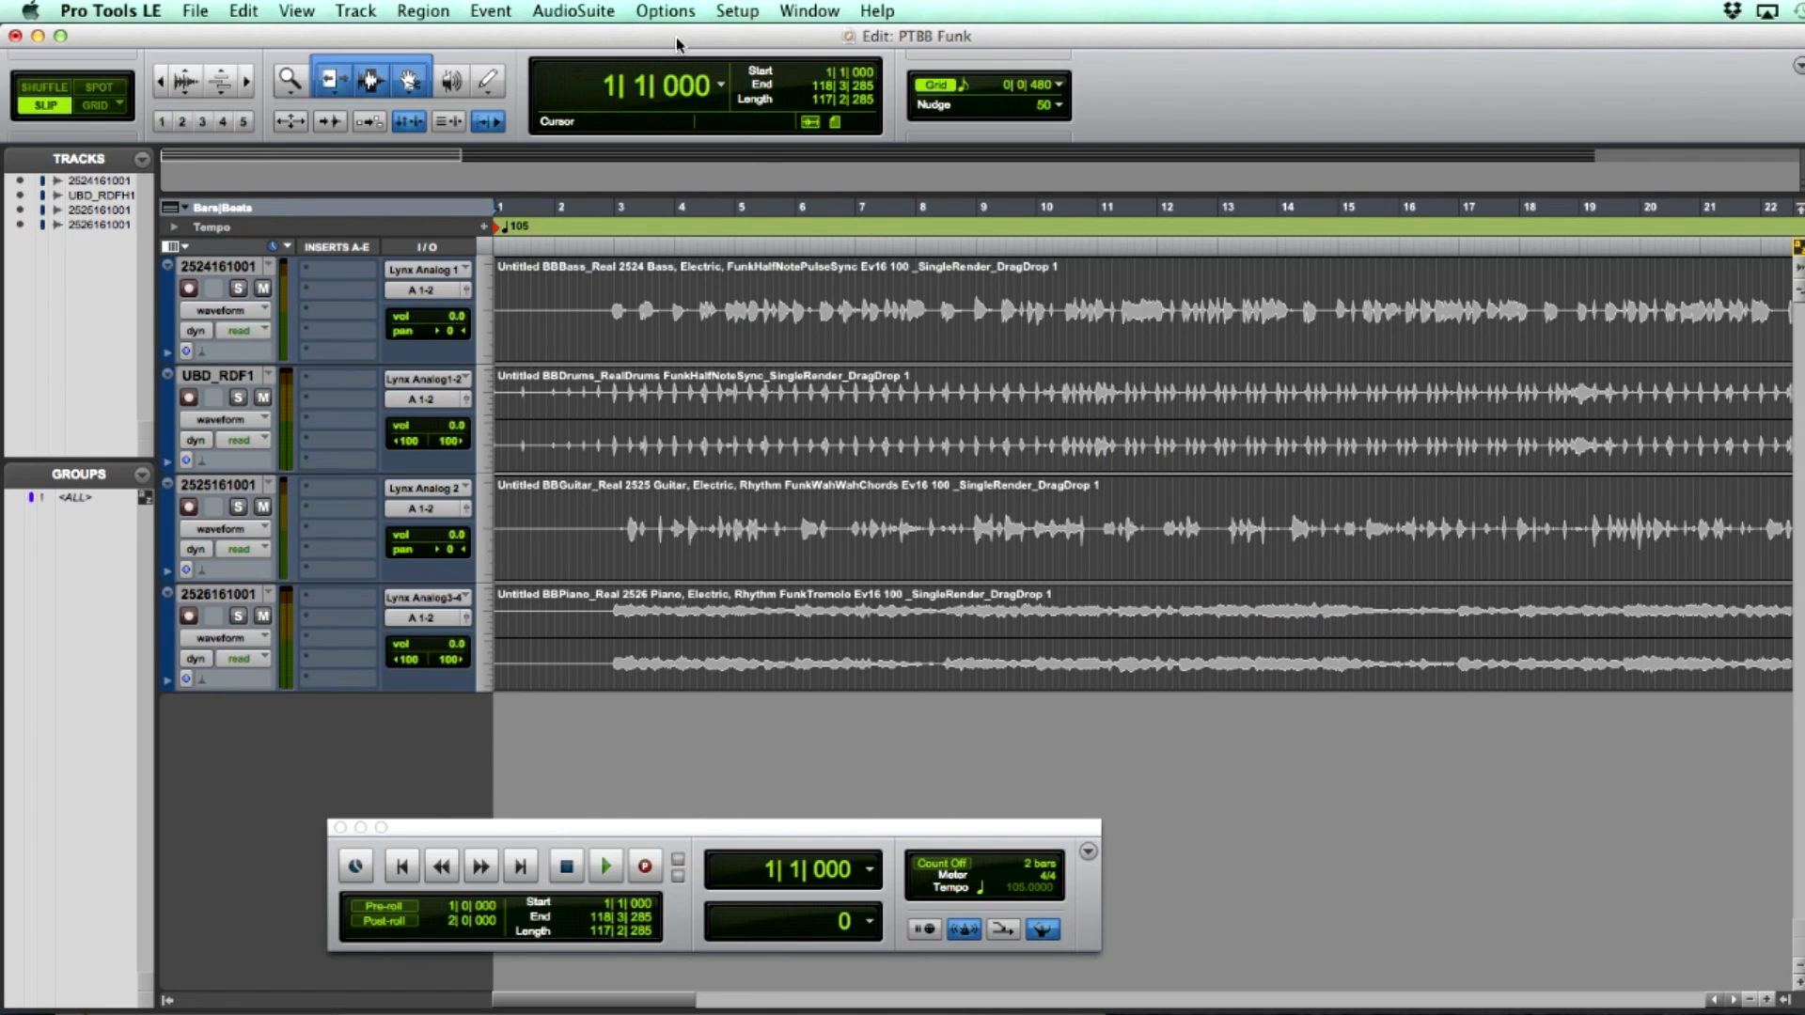
click(602, 286)
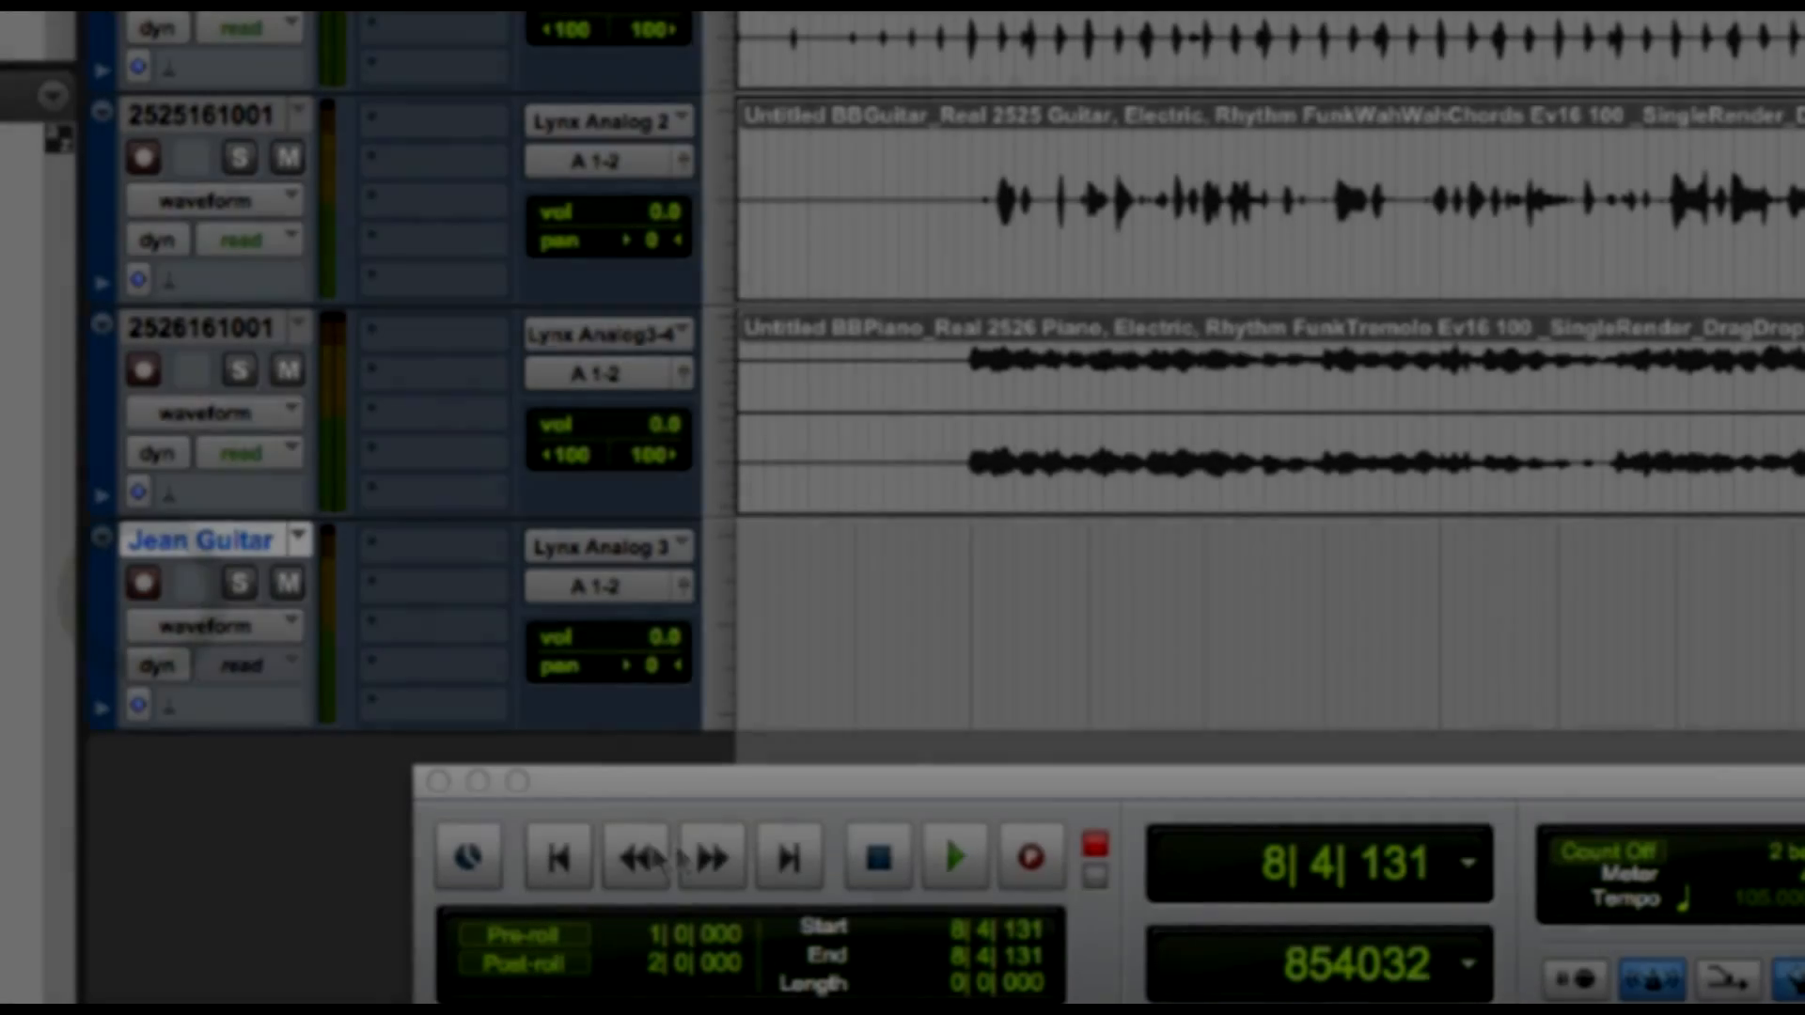
Record a live guitar part on the new guitar track from the start of the song and play it back
click(561, 860)
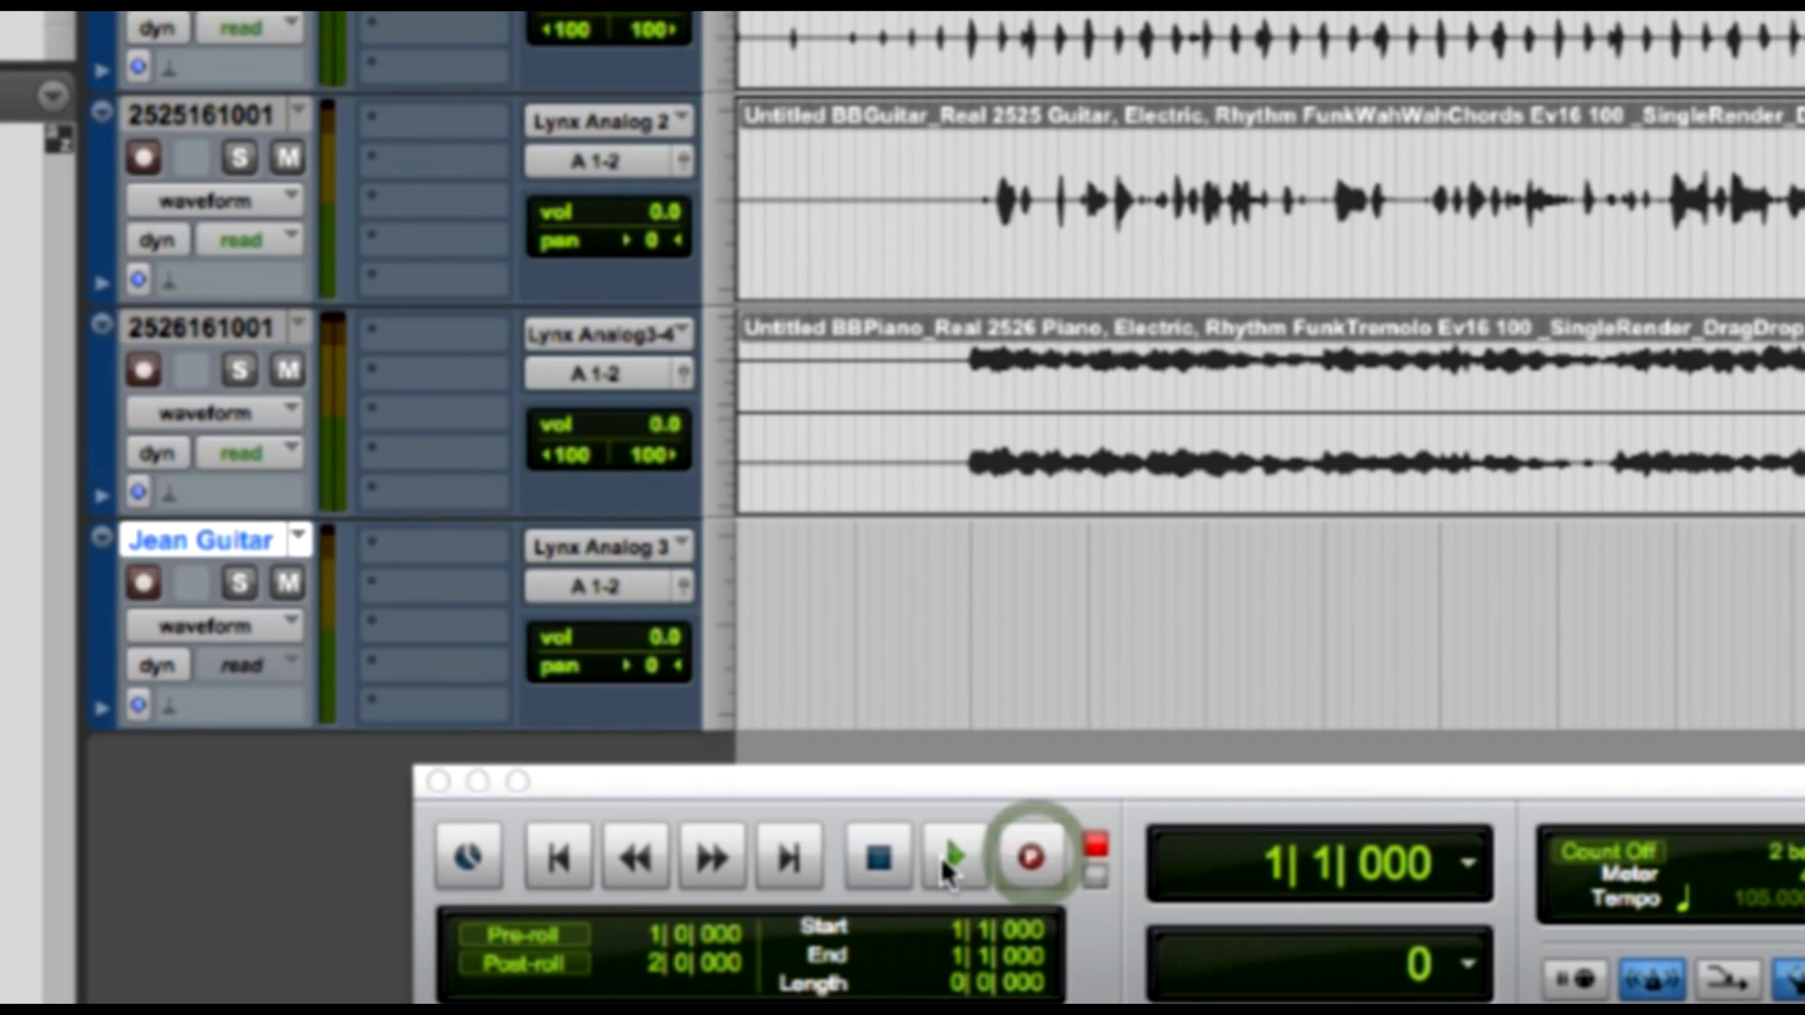
click(940, 856)
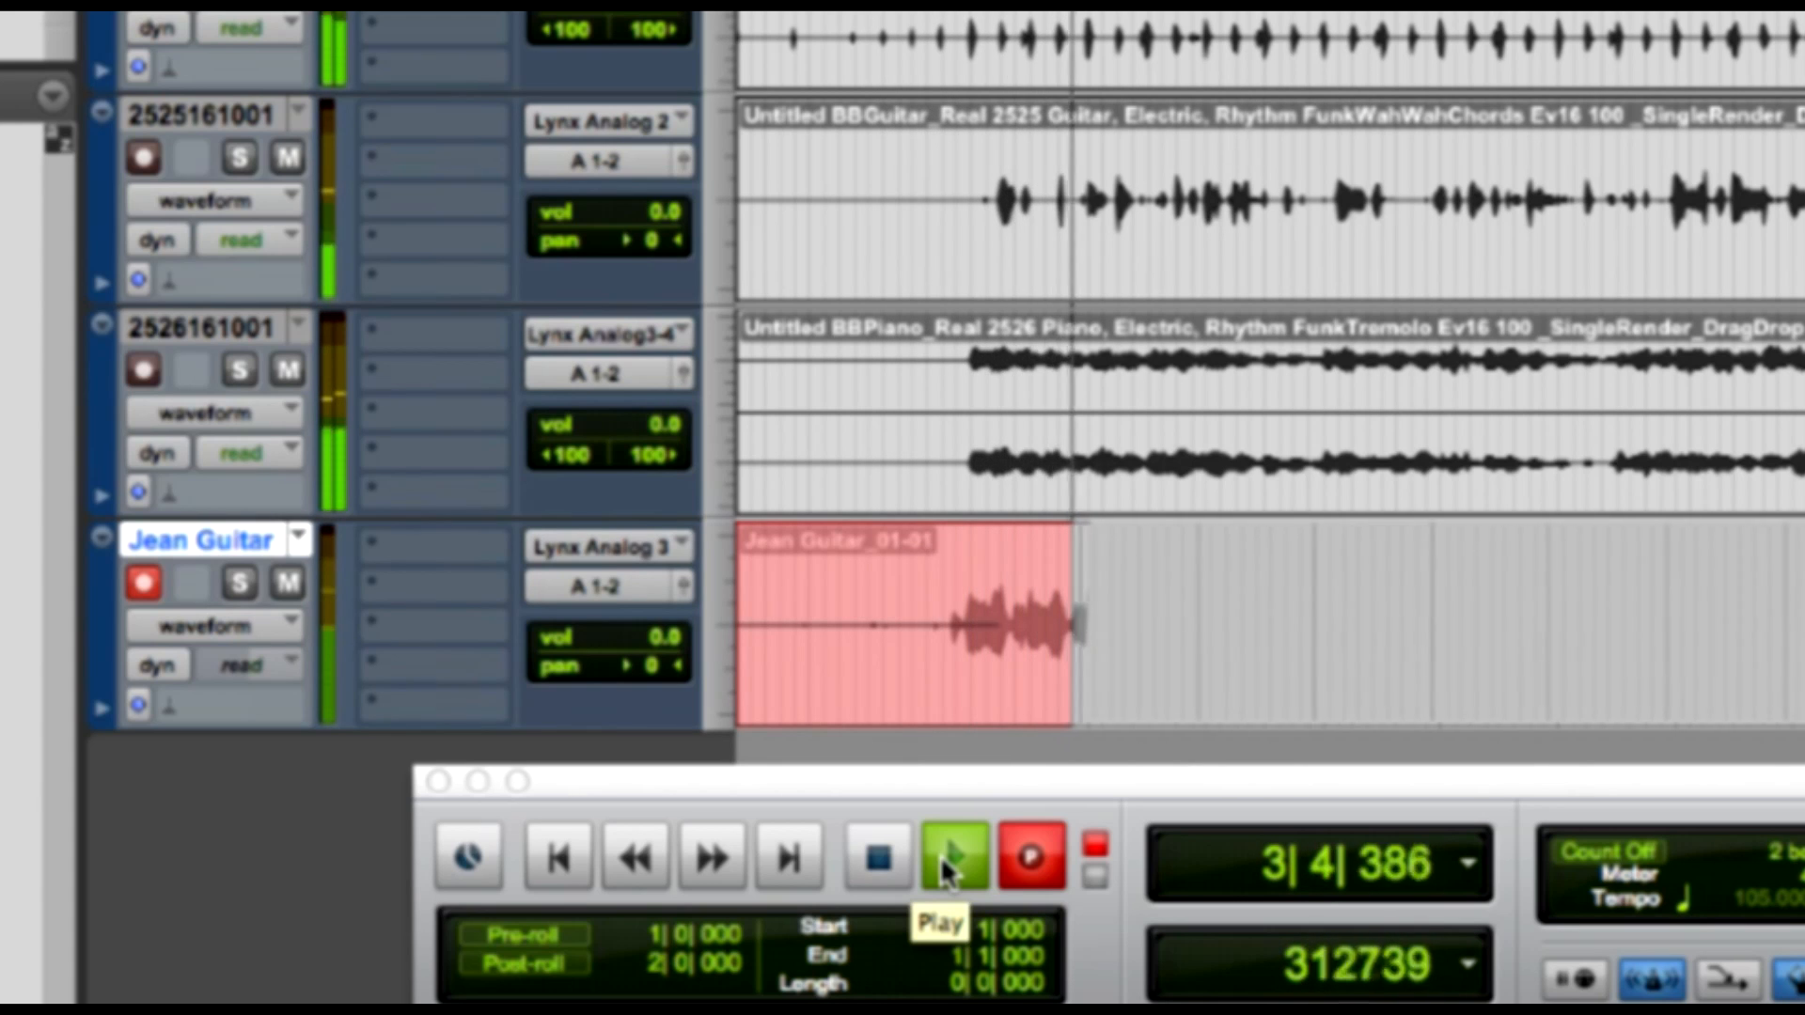
click(607, 866)
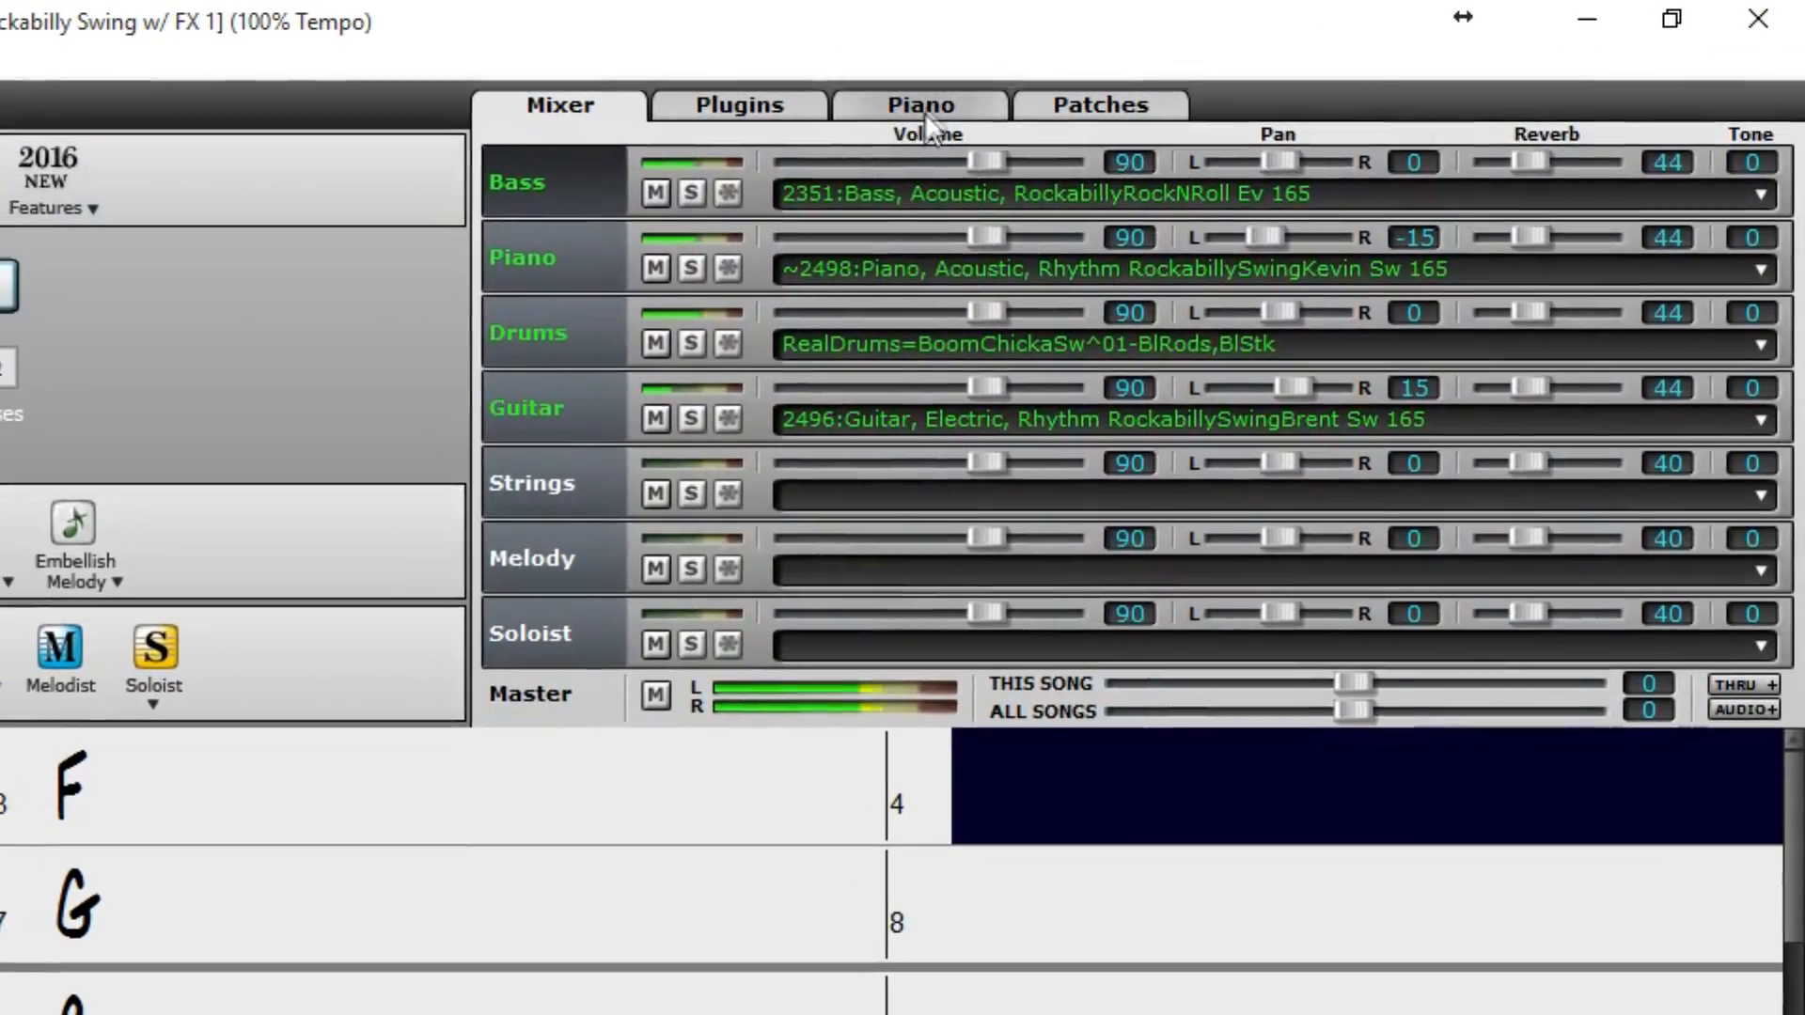
Show the piano keyboard view in place of the Band-in-a-Box mixer
click(892, 108)
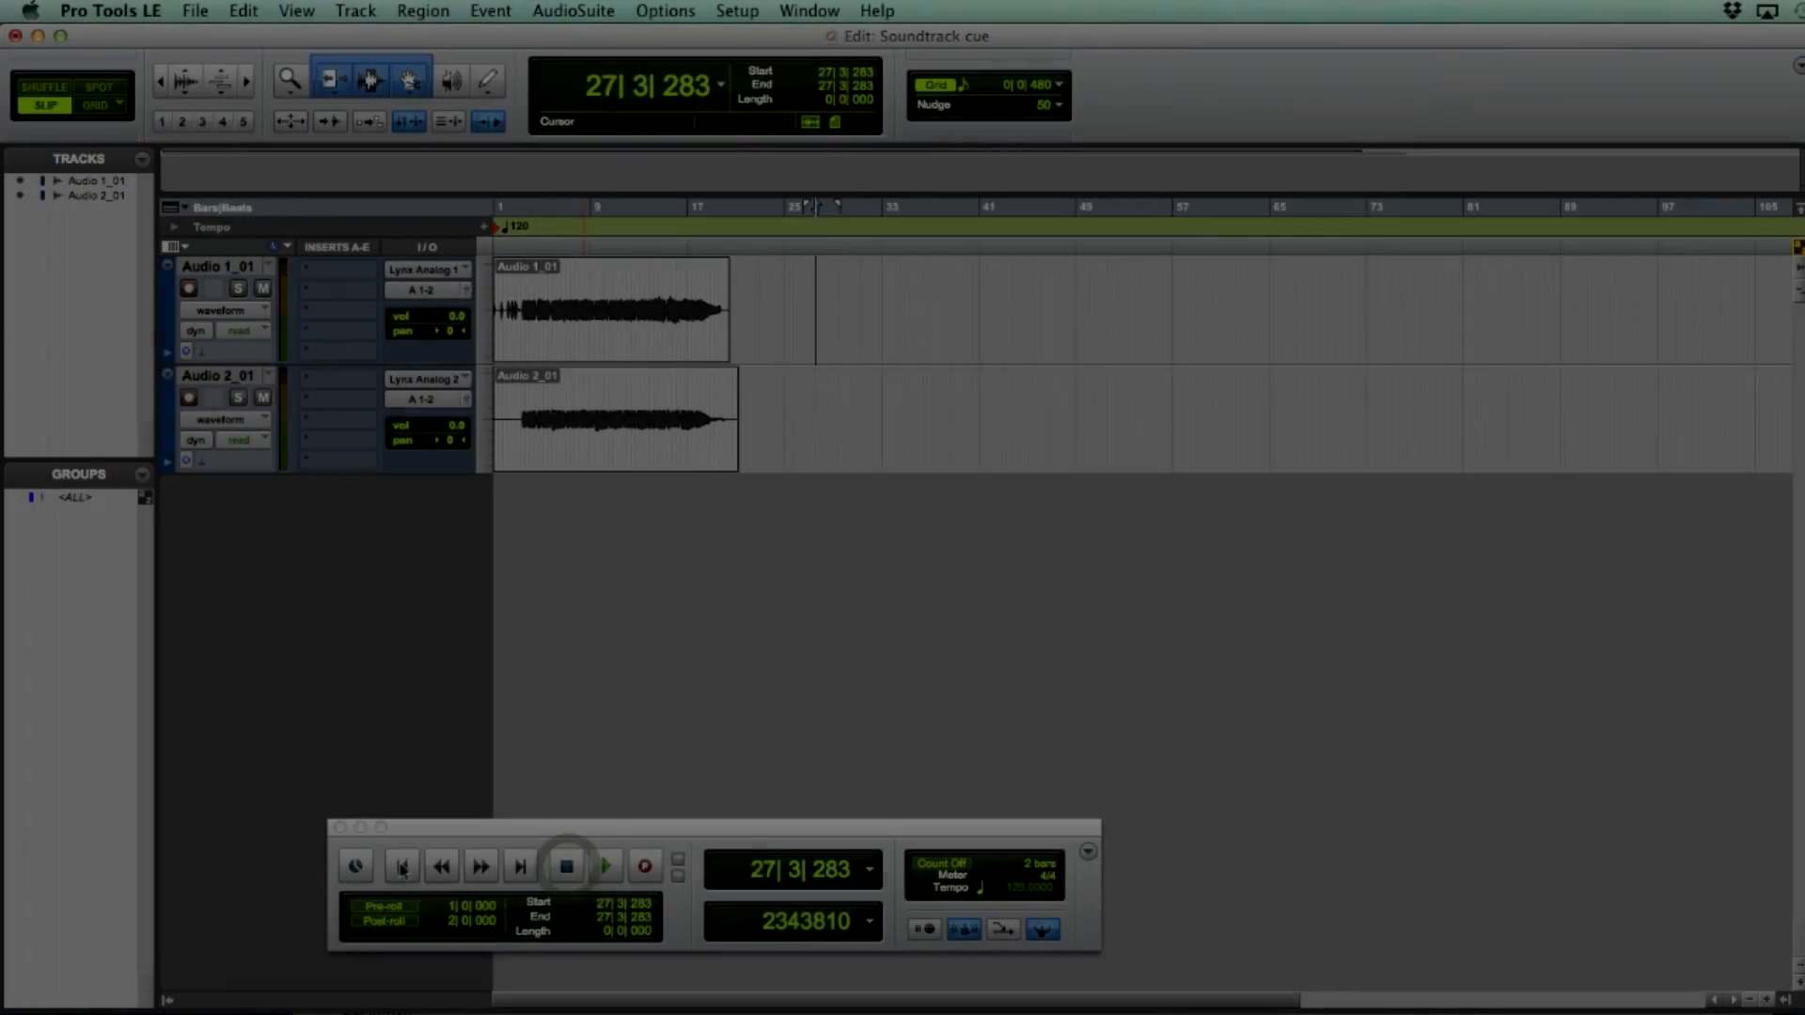
Switch to the Soundtrack cue session in Pro Tools and play its two audio tracks from the beginning
click(401, 865)
click(607, 865)
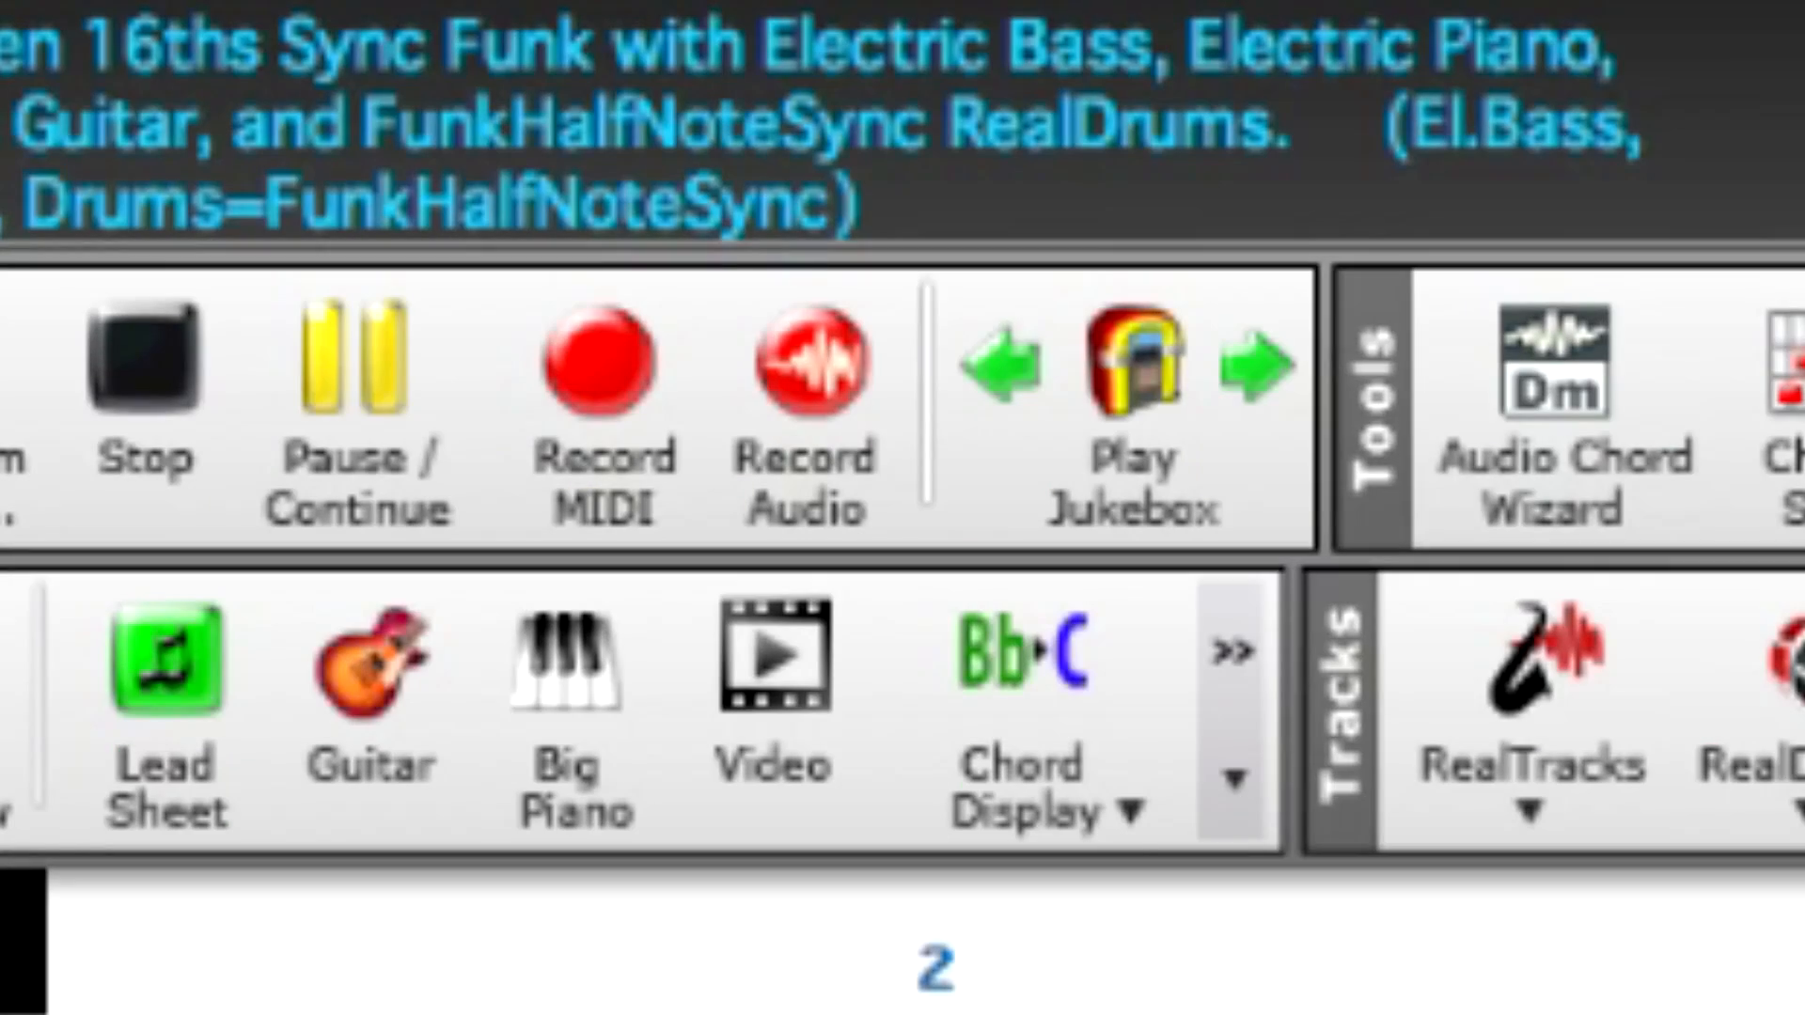
Open the Audio Chord Wizard in Band-in-a-Box and align the bar 1 line with the first note of the audio
click(1609, 481)
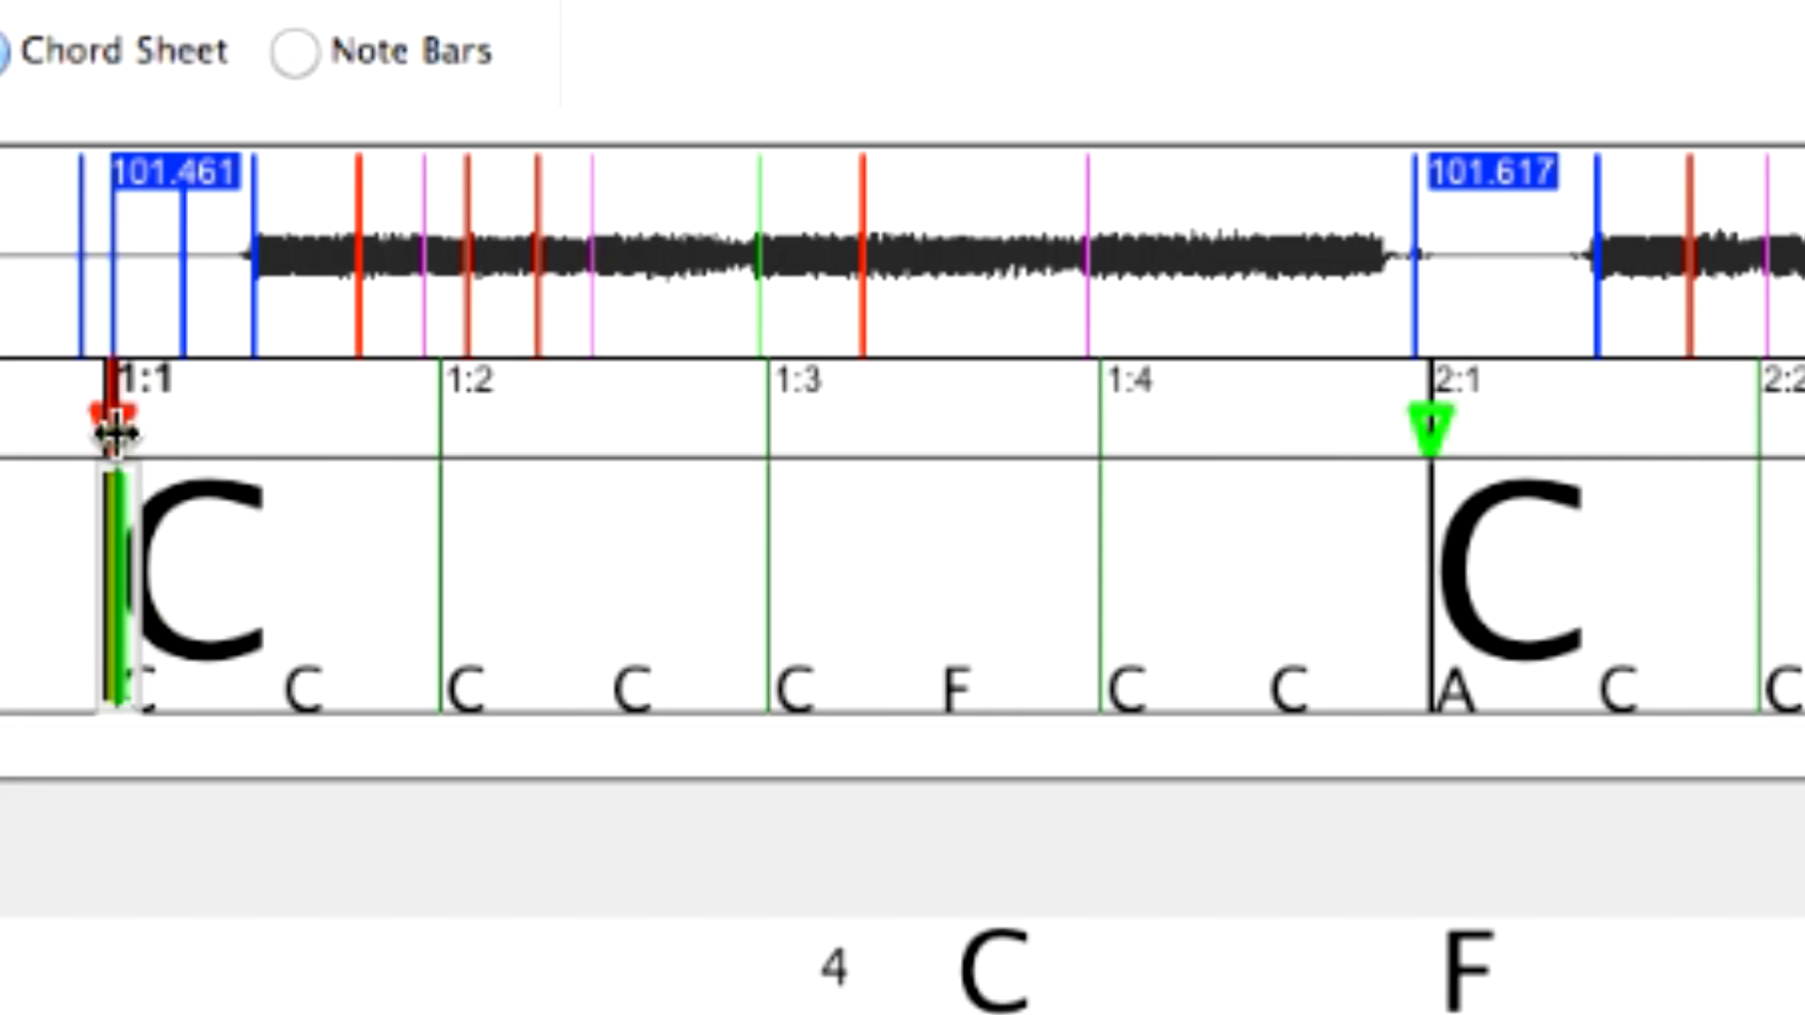
drag(113, 432, 252, 435)
click(158, 540)
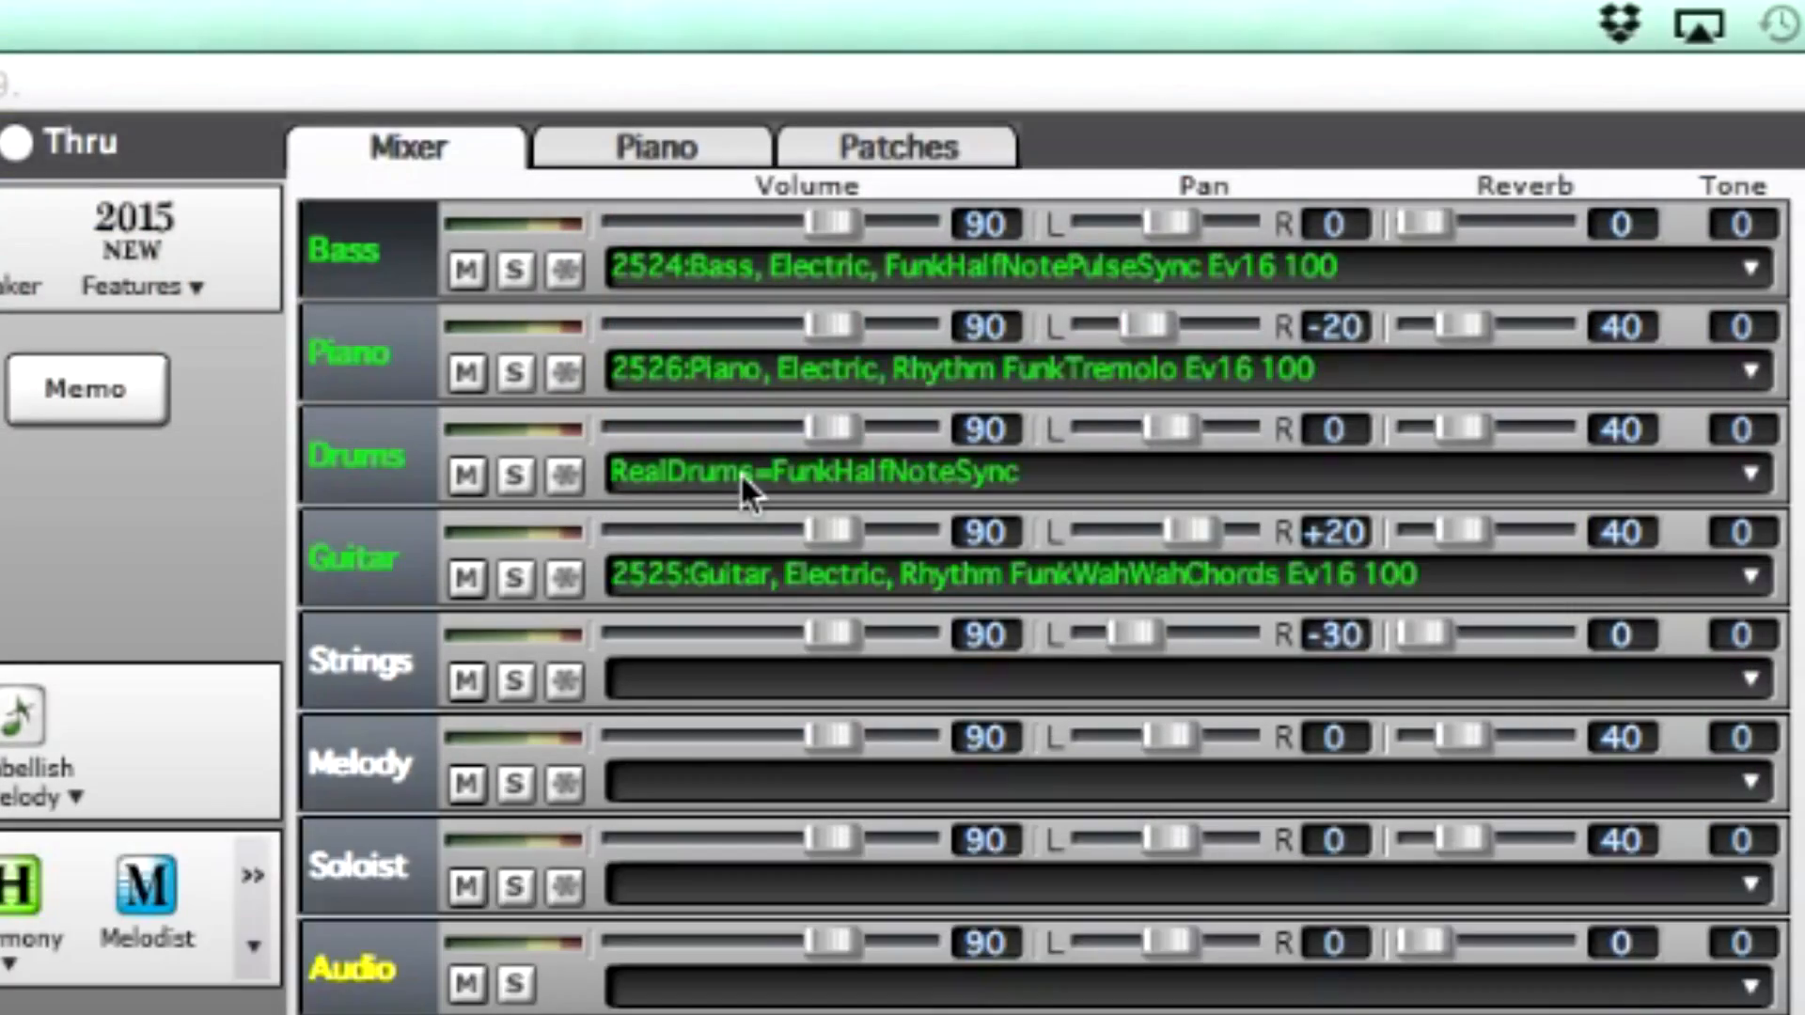
Assign the NashvilleEven8^ RealDrums to the Drums track, using variation 8 with snare and open hi-hat
right_click(741, 472)
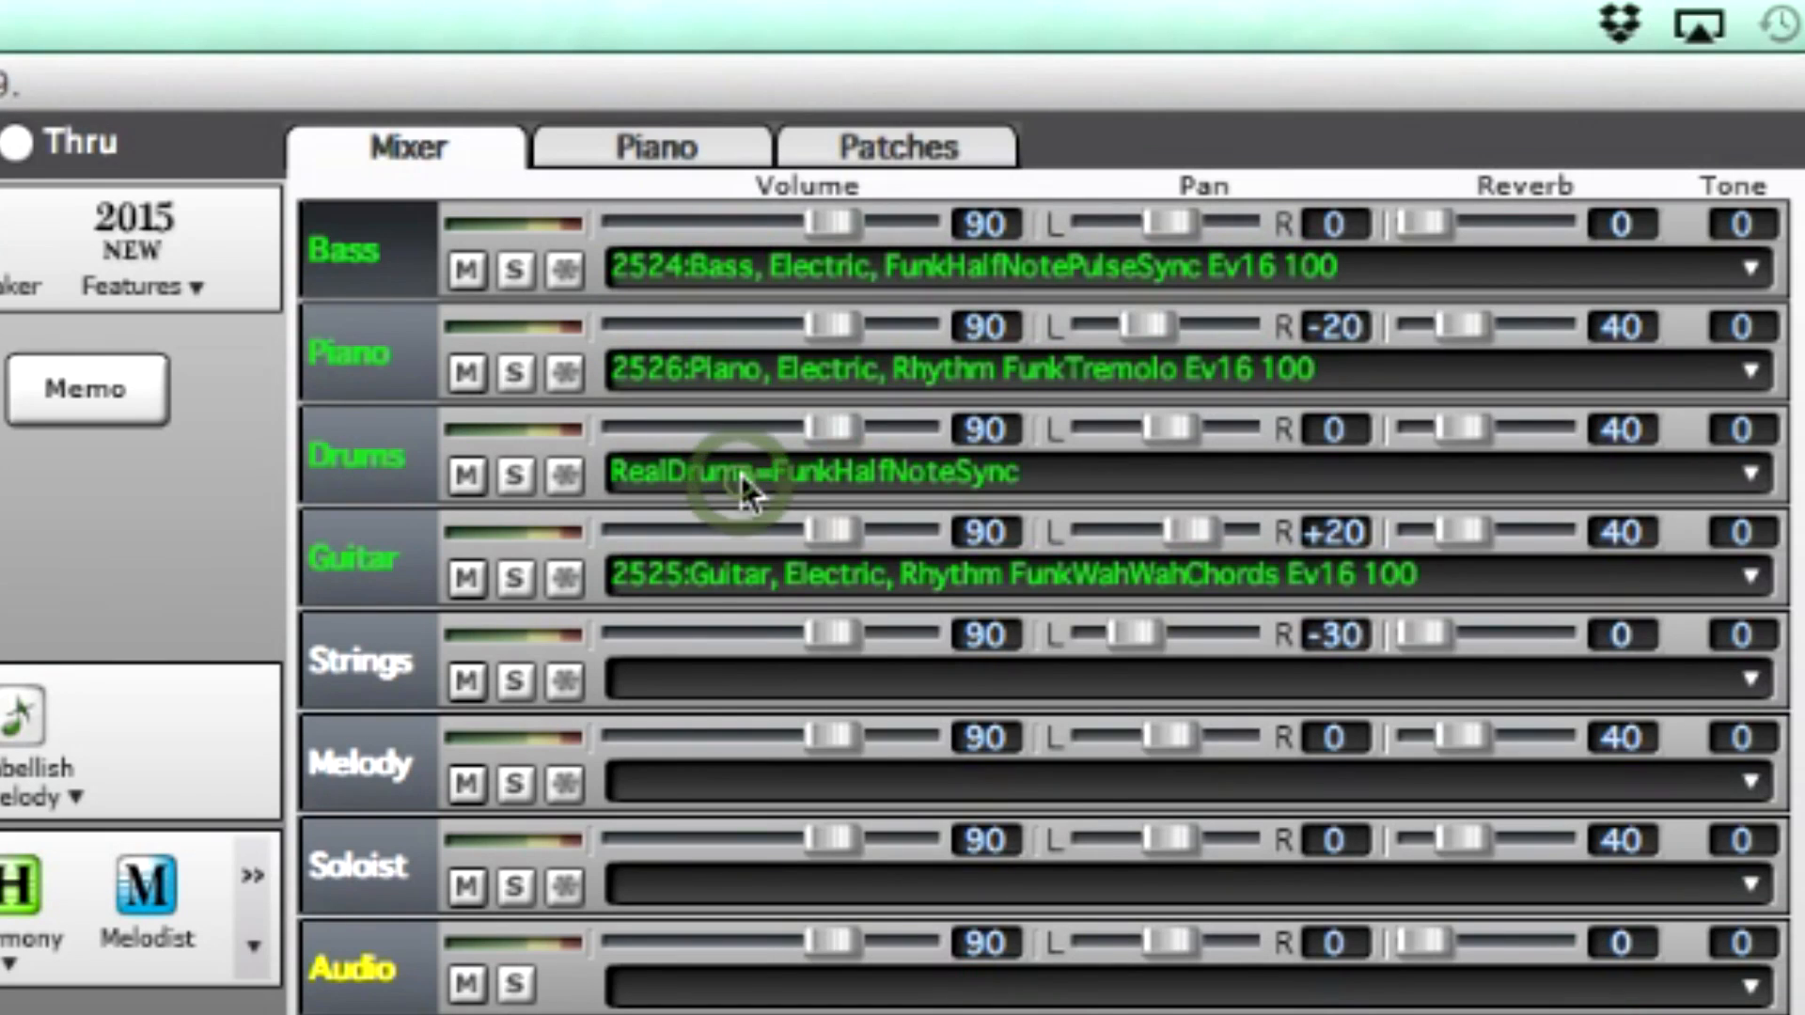
click(865, 642)
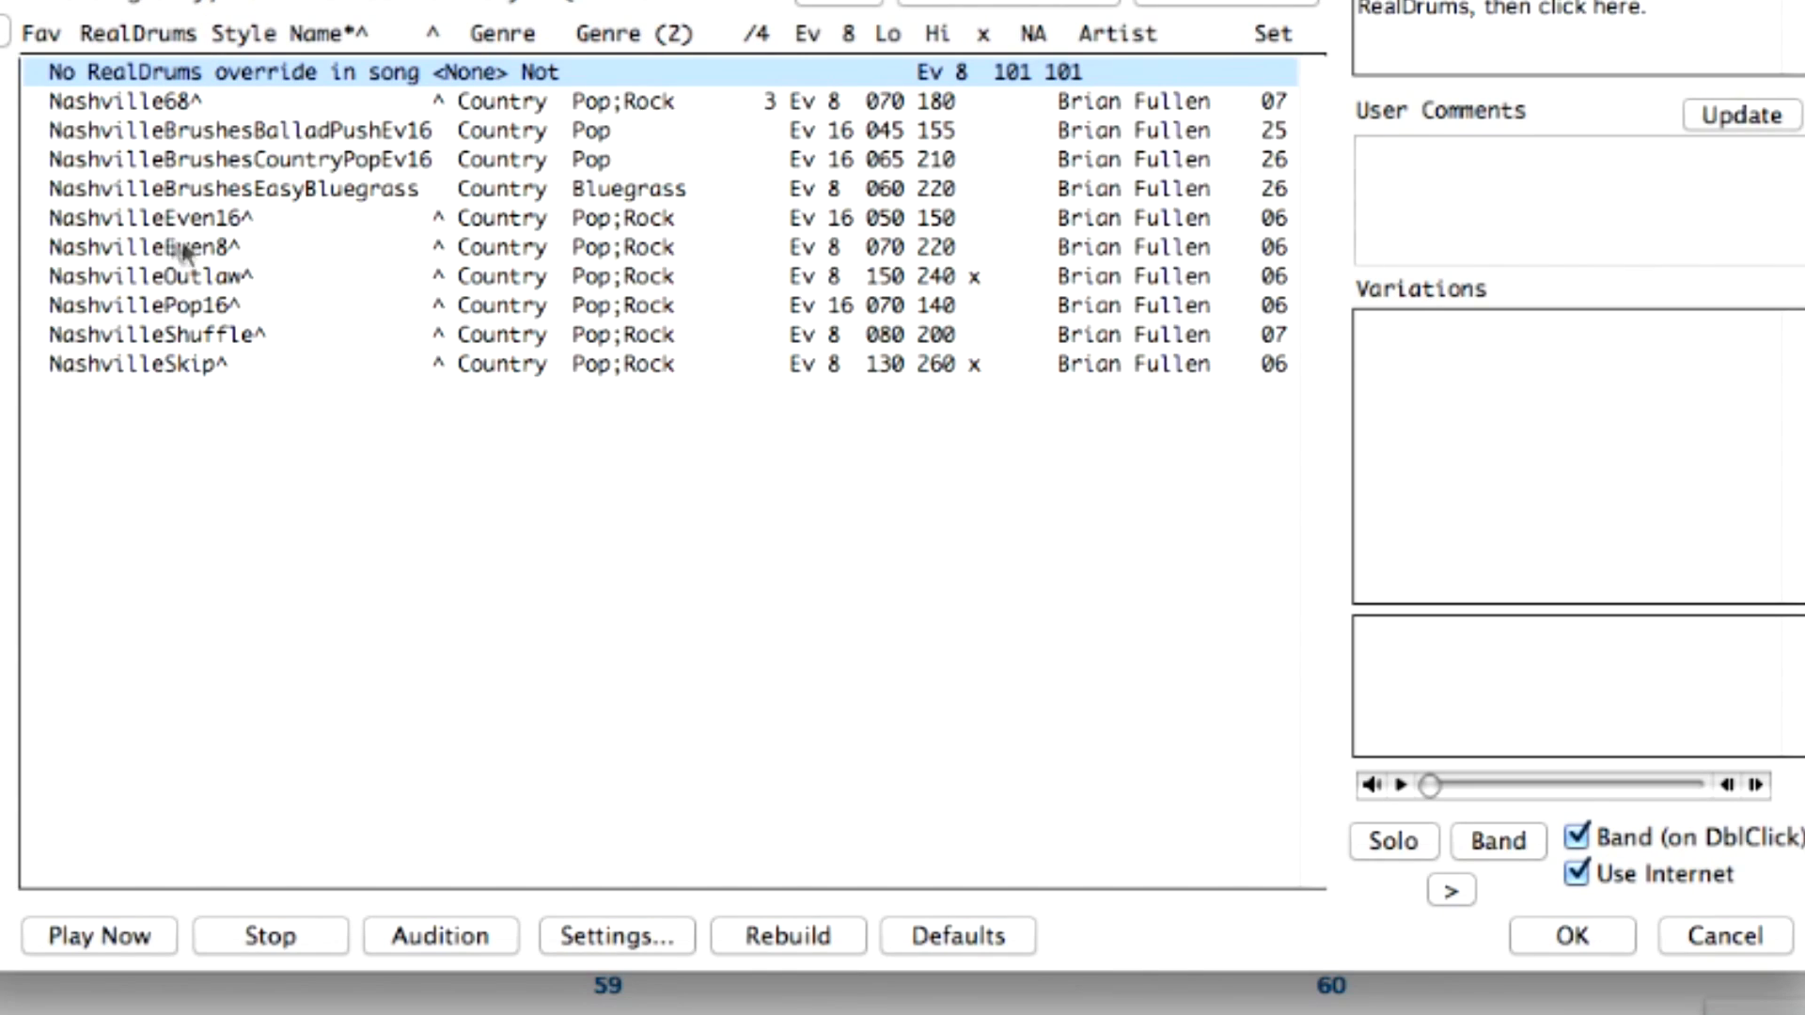
click(233, 249)
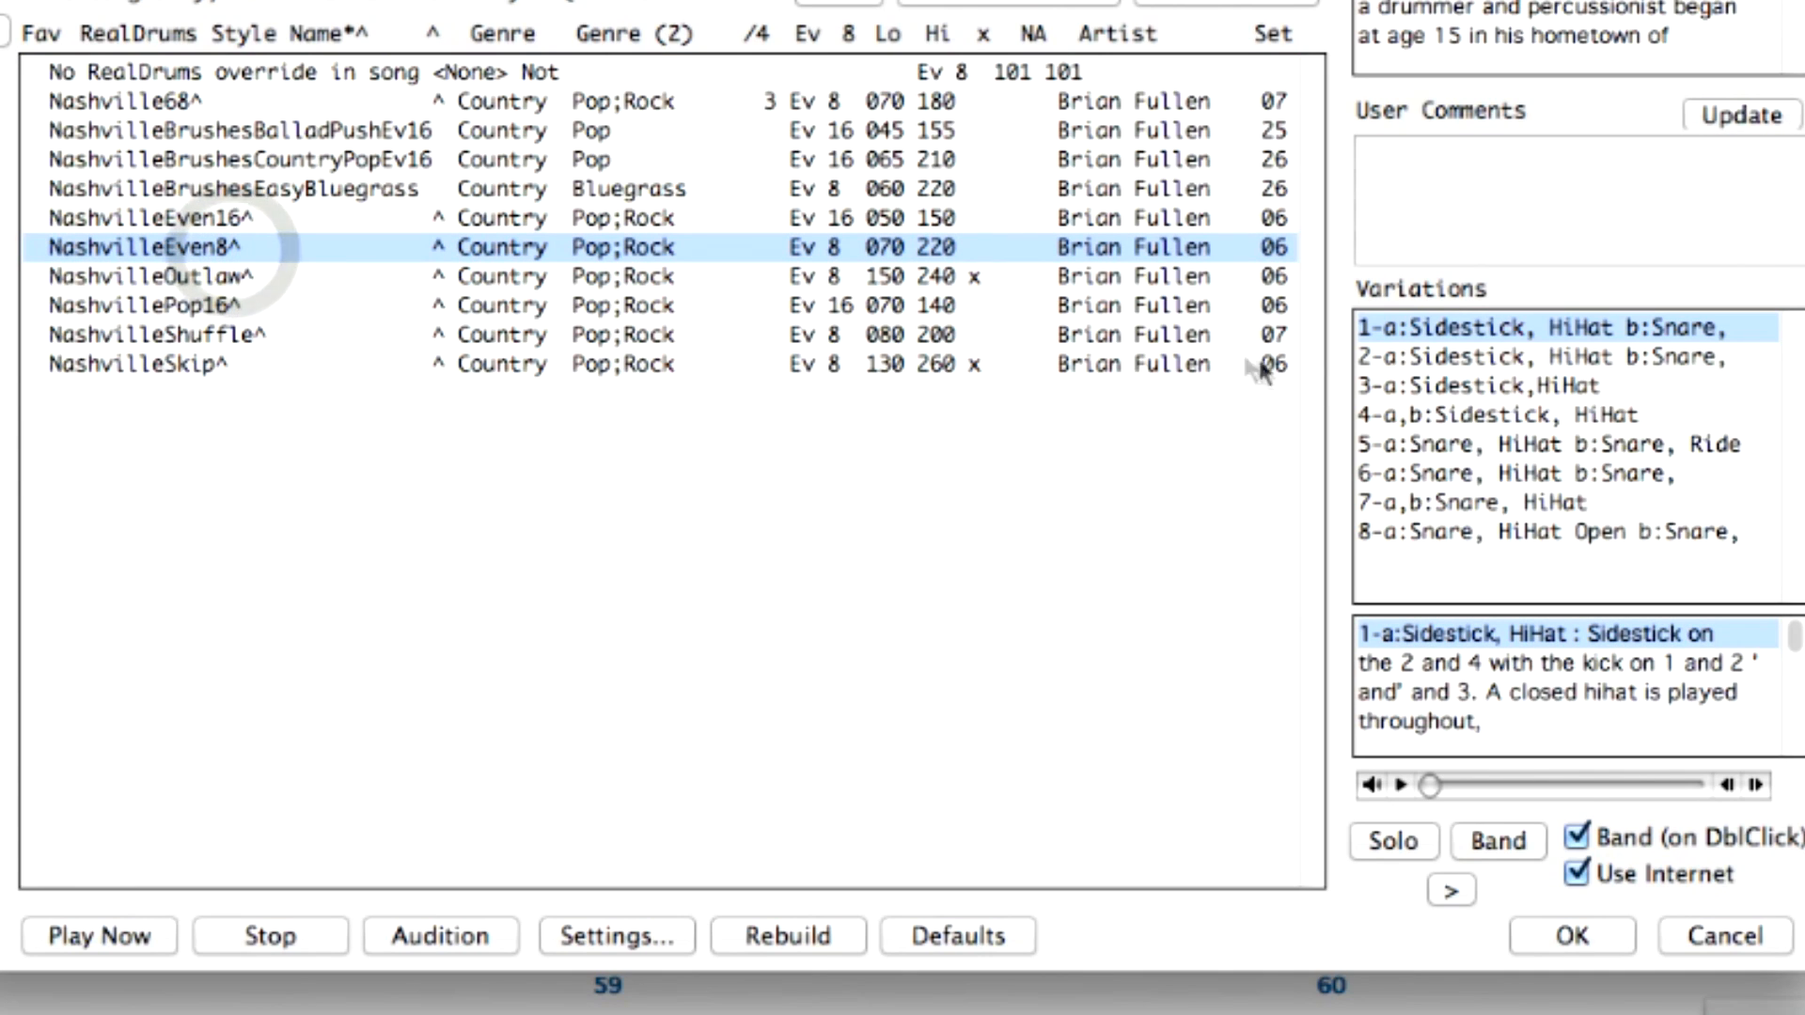
click(1497, 530)
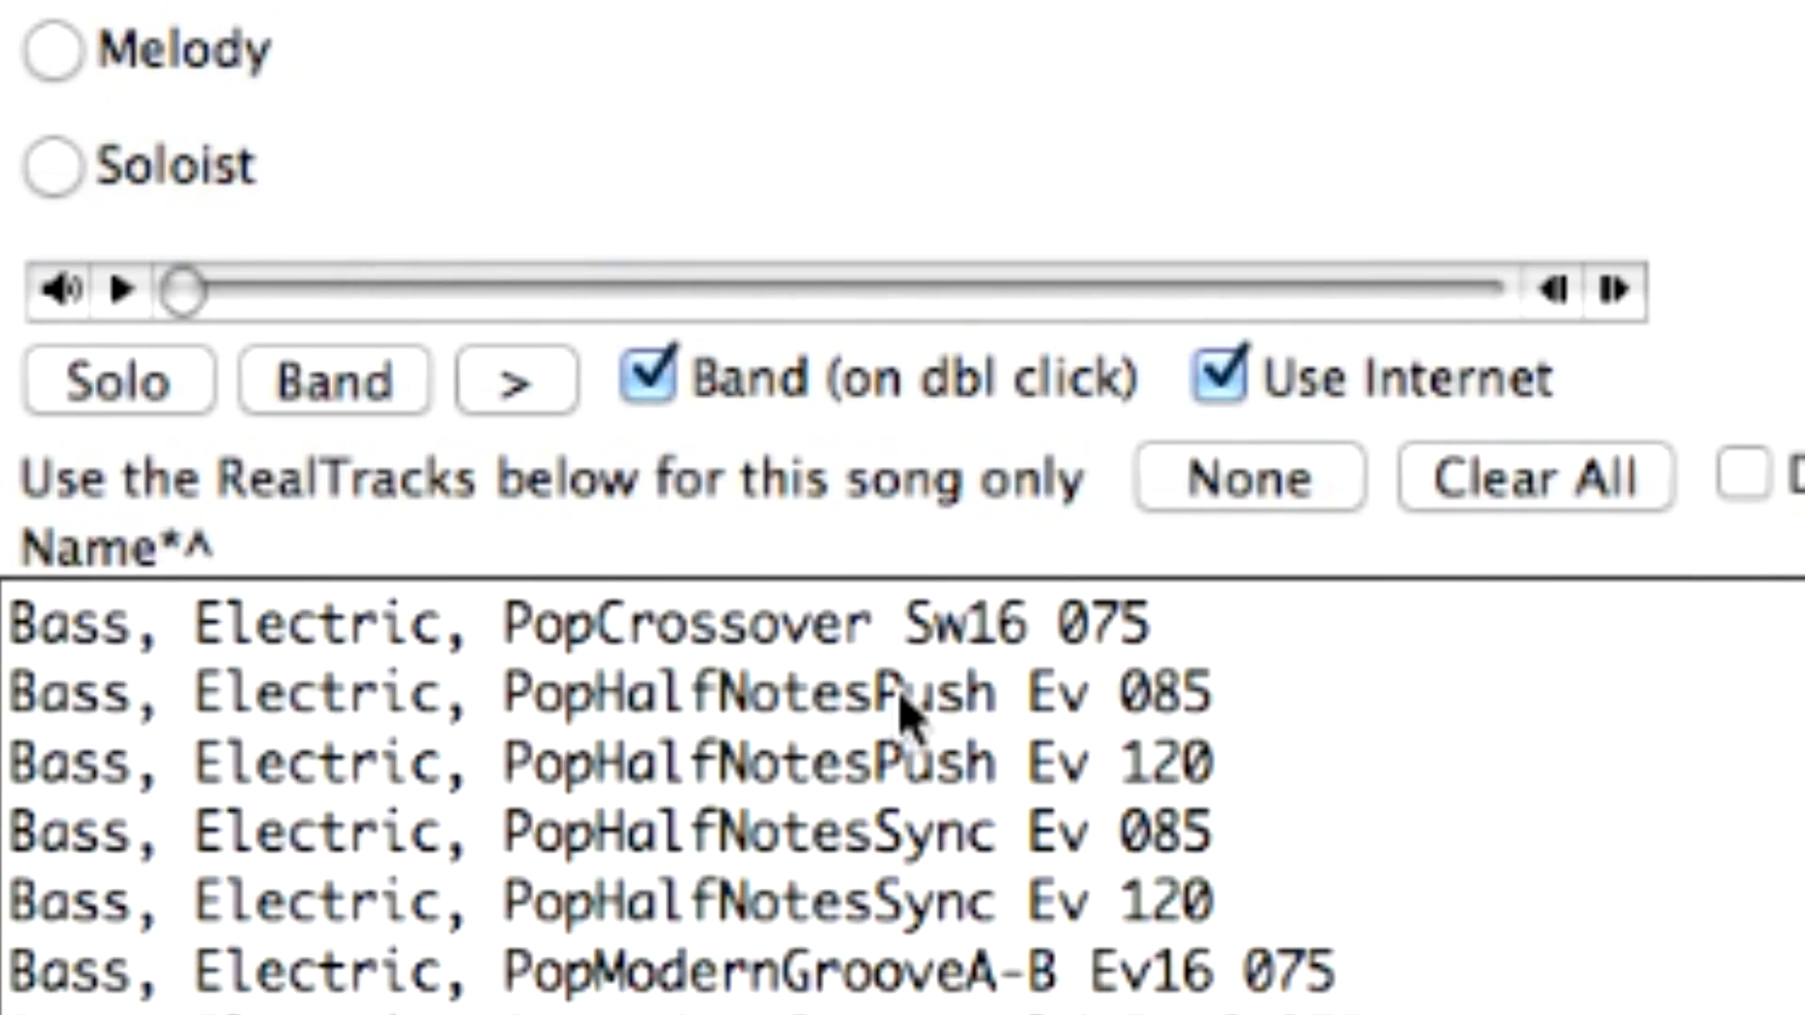
Select the RealTracks Bass PopHalfNotesPush Ev 085, Organ B3 Background Pop Ev 085 and Pedal Steel Rhythm Pop8ths Ev 110
click(901, 700)
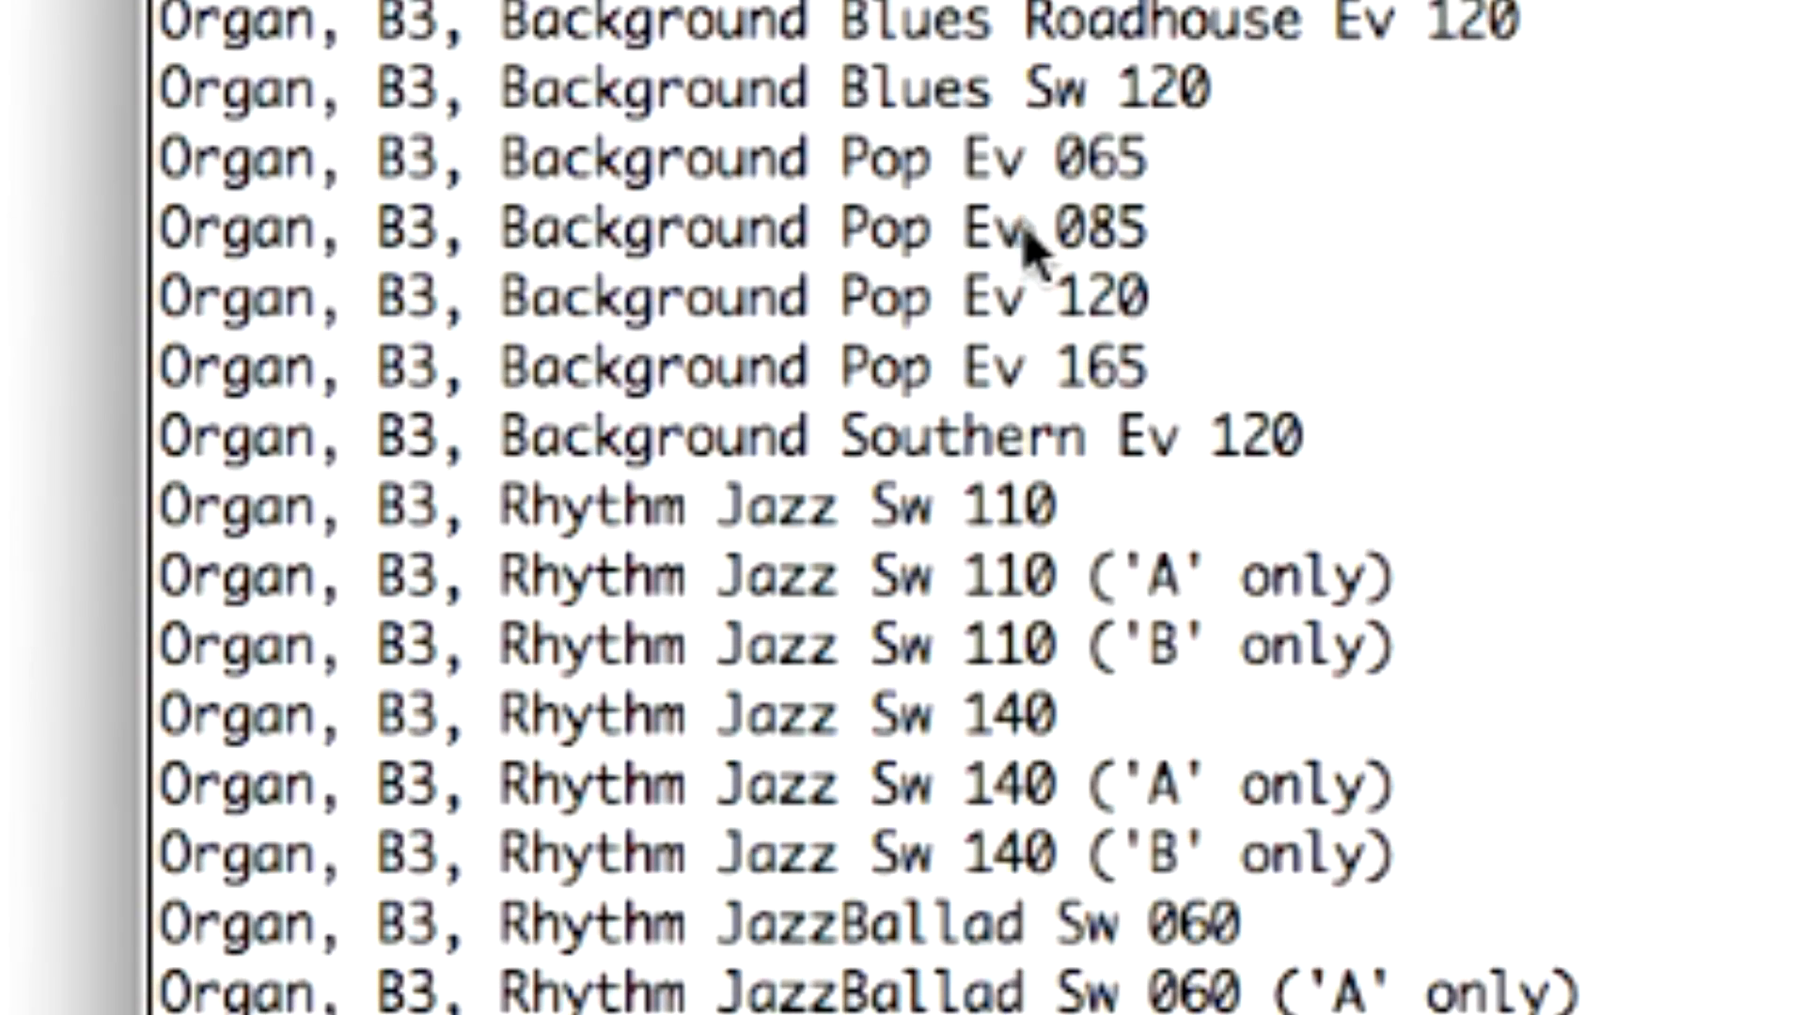
click(1034, 246)
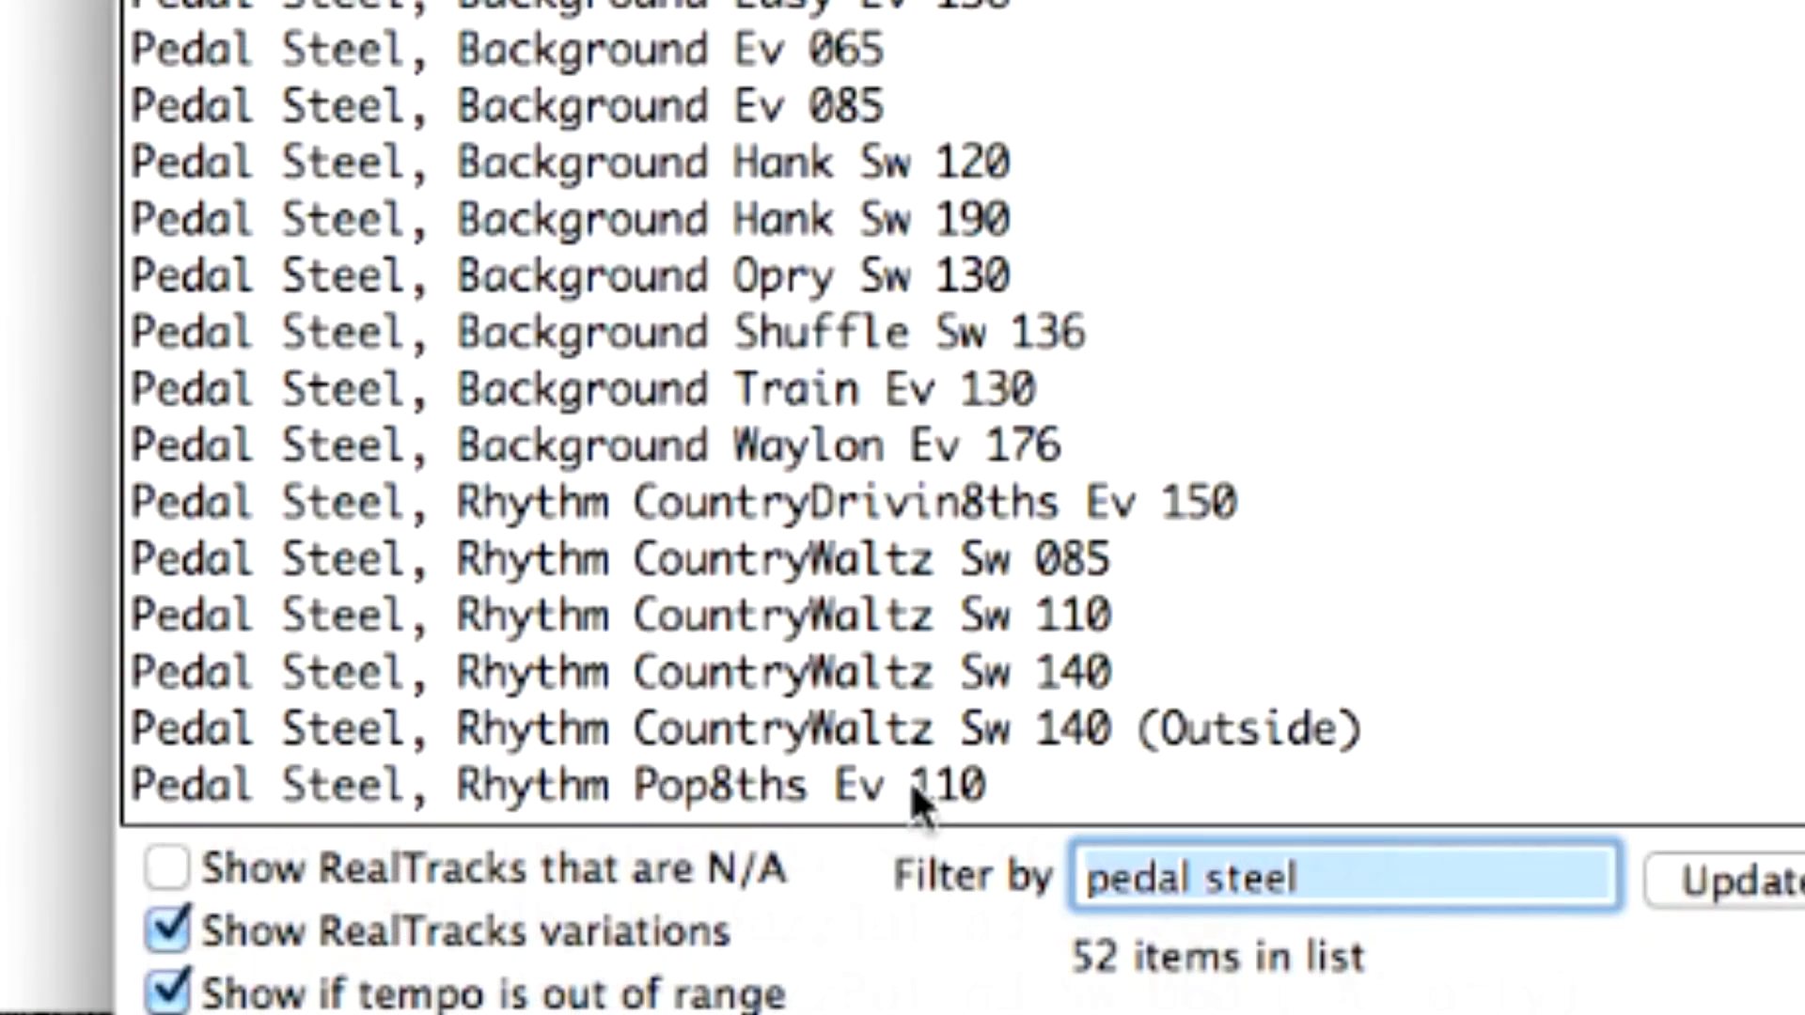
click(919, 794)
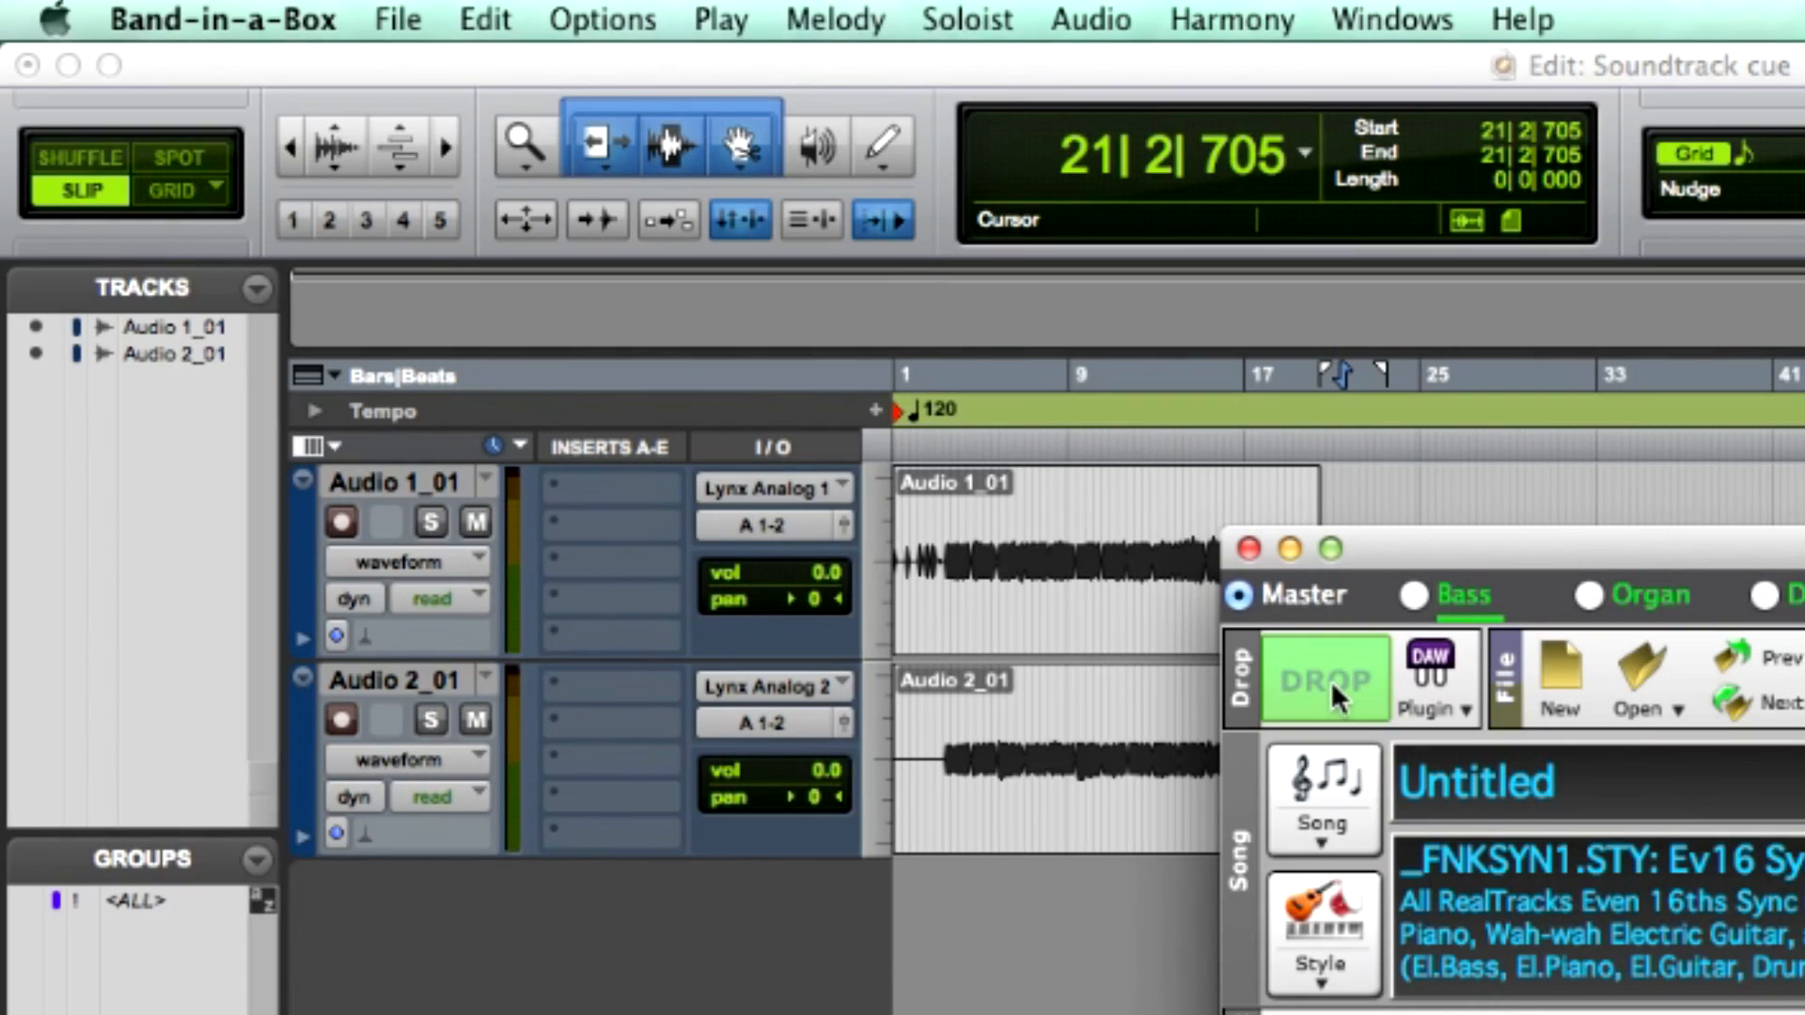
Transfer the rendered backing tracks into the Soundtrack cue session in Pro Tools, below the two audio tracks at the song start
drag(1329, 675, 898, 934)
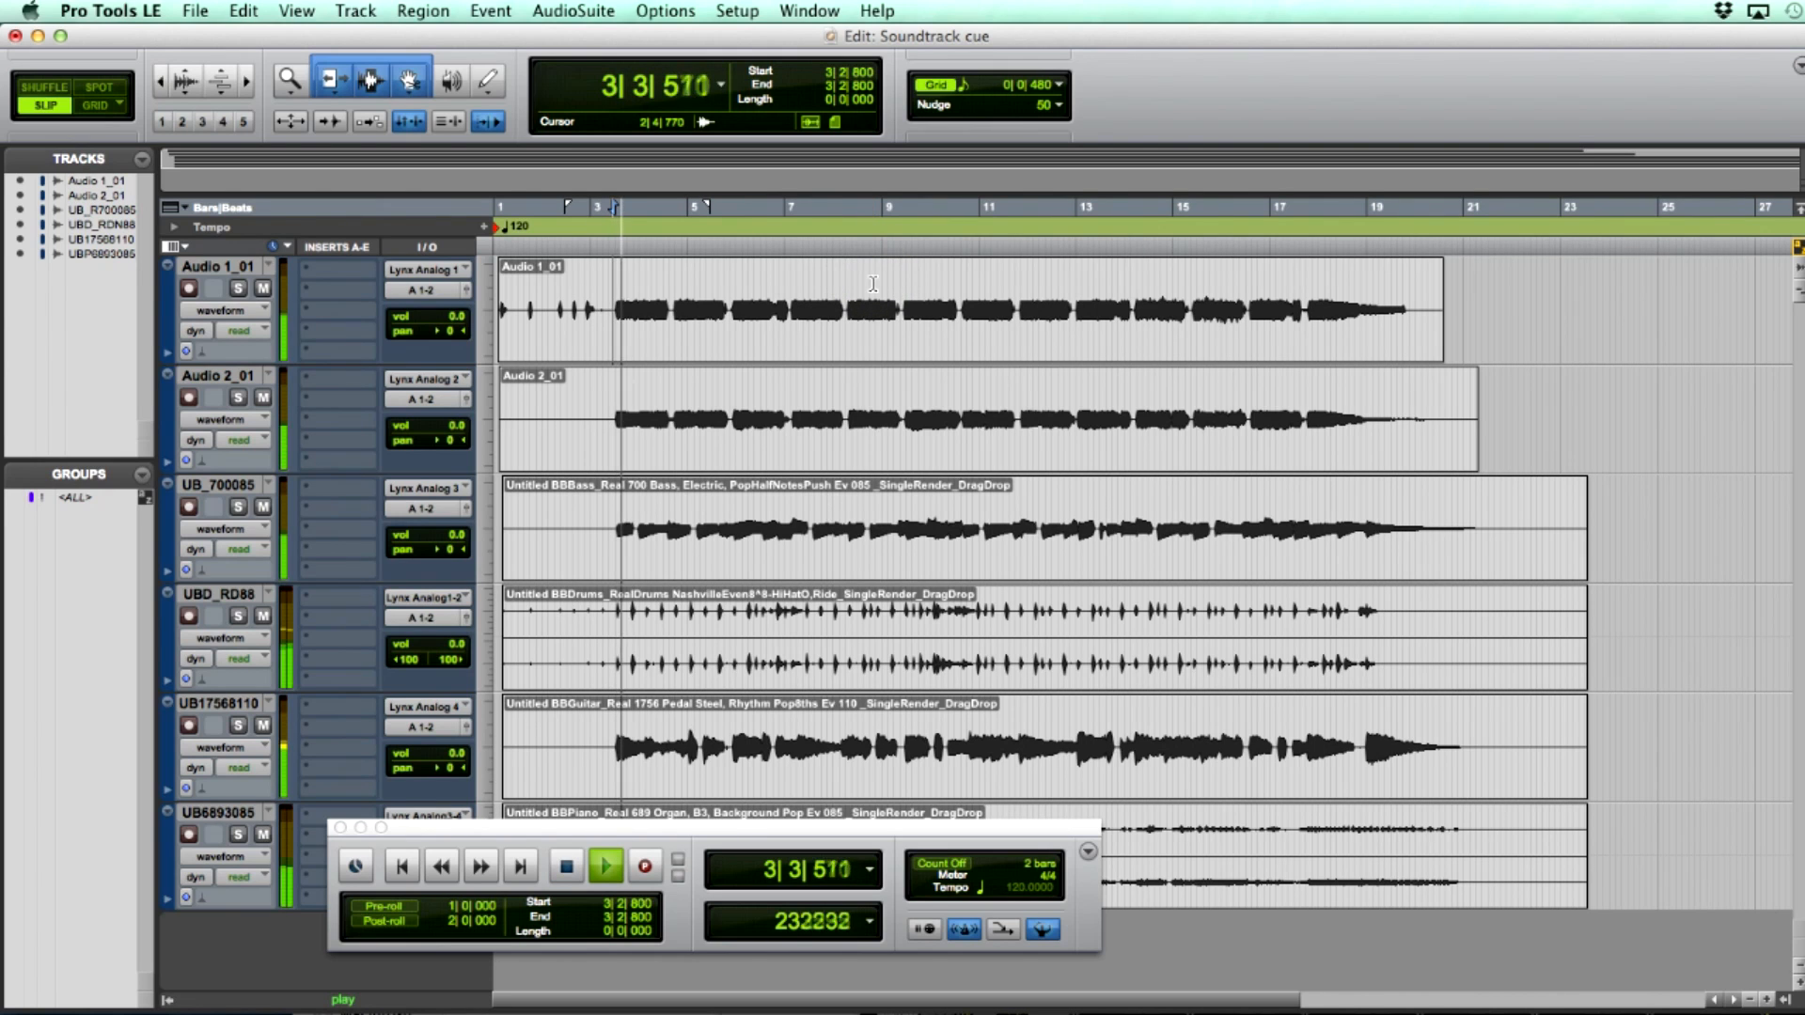